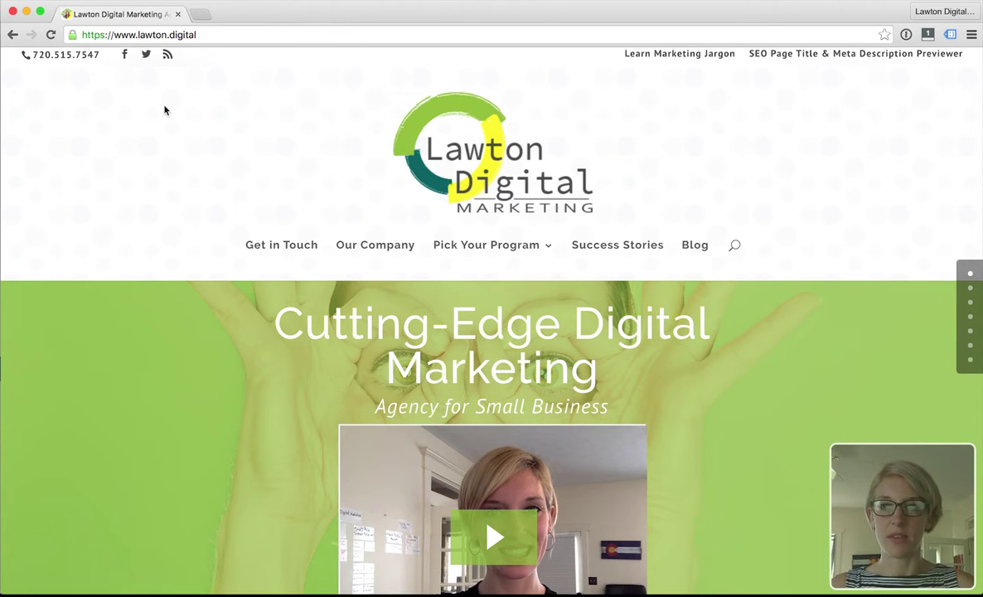
scroll(191, 116, "down", 1)
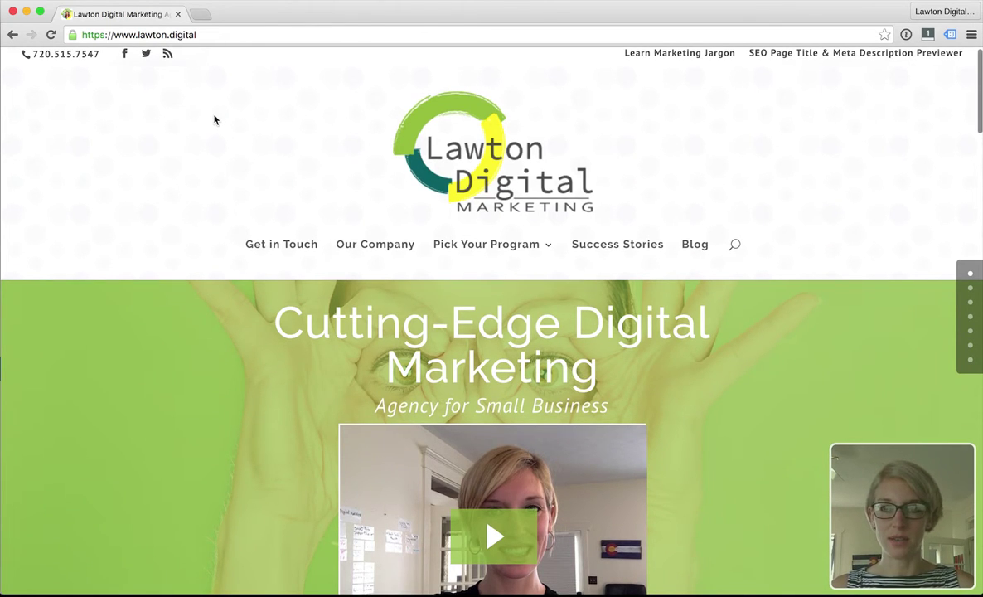
left_click(207, 38)
left_click(208, 37)
key("shift+Left")
key("shift+Left")
key("shift+Left")
key("shift+Left")
key("shift+Left")
key("shift+Left")
key("shift+Left")
key("shift+Left")
key("shift+Left")
key("shift+Left")
key("shift+Left")
key("shift+Left")
key("shift+Left")
key("shift+Left")
key("shift+Left")
key("shift+Left")
key("shift+Left")
key("shift+Right")
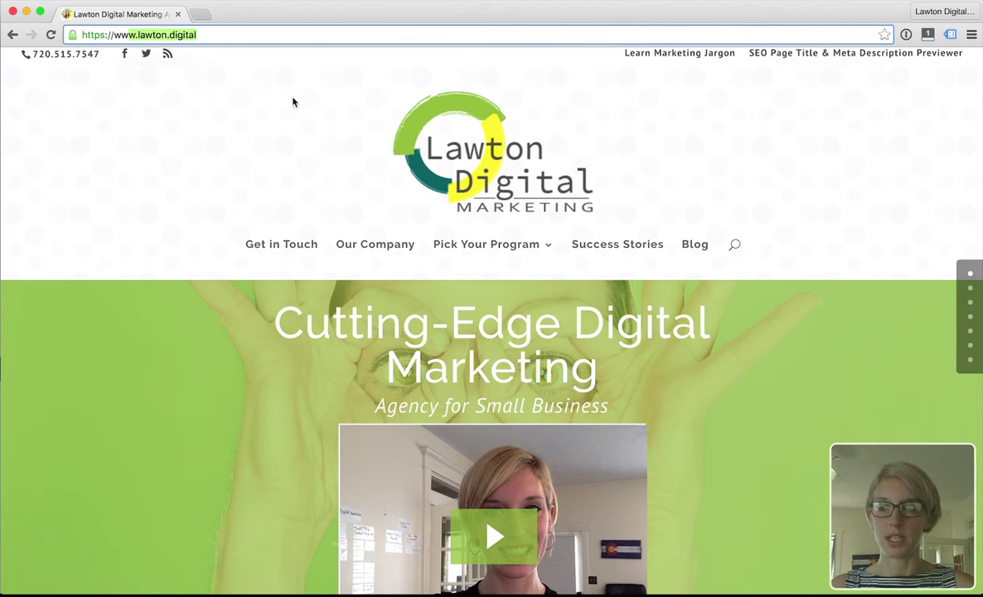
left_click(287, 98)
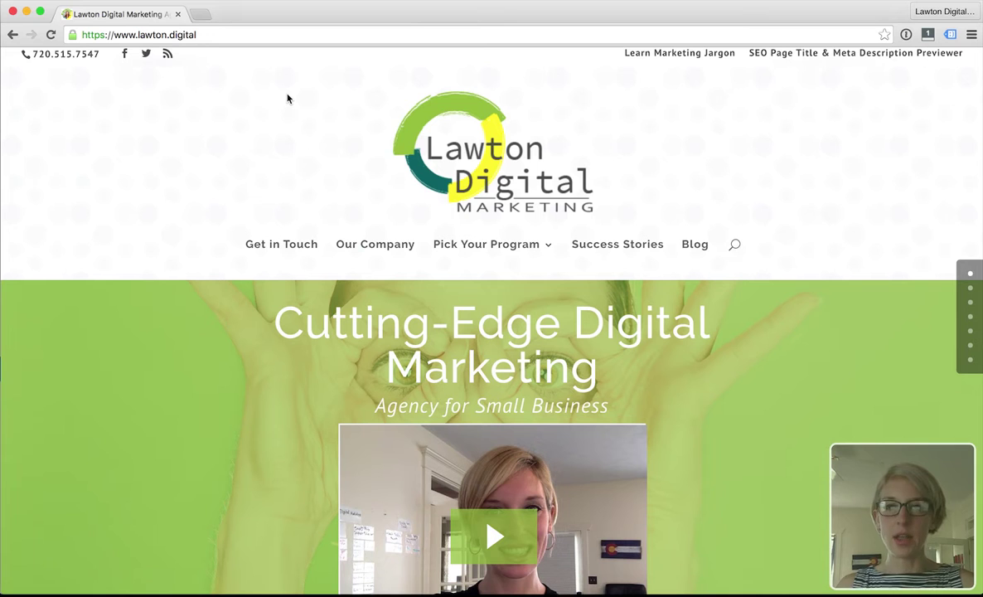
Switch to the browser window showing the Google Analytics Audience Overview report
left_click(92, 1)
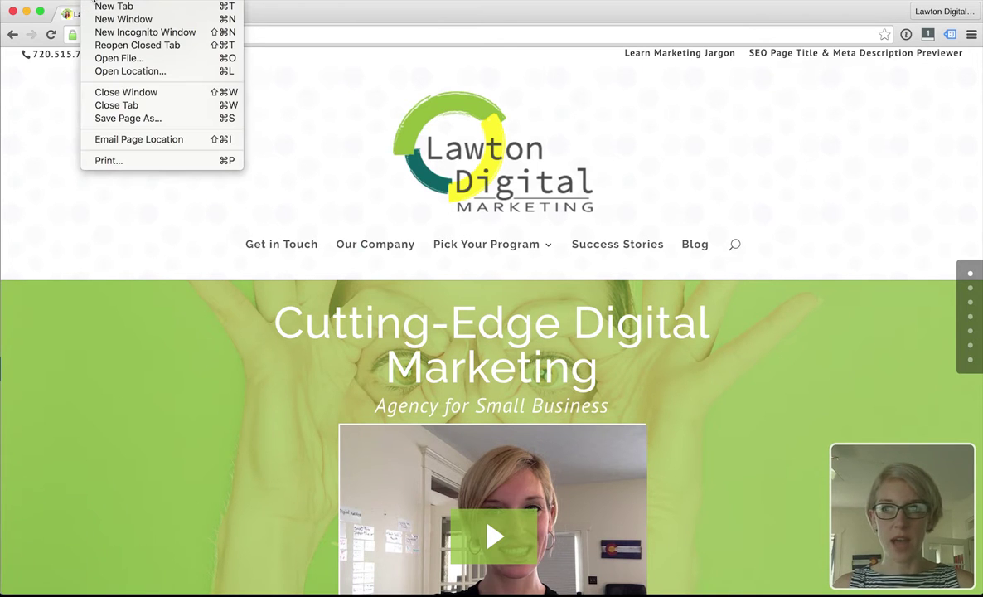
left_click(322, 101)
key("ctrl+Up")
left_click(303, 88)
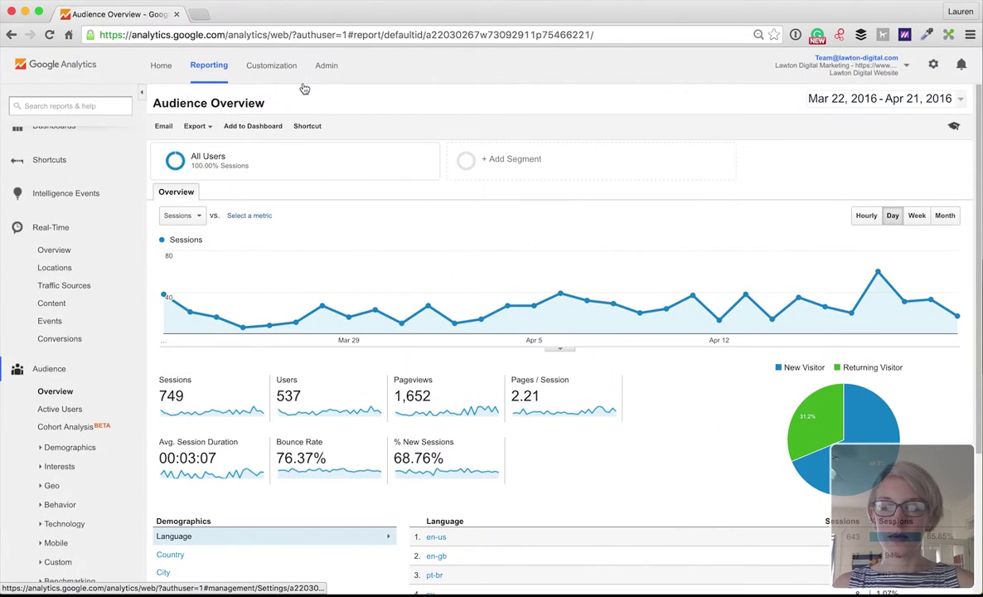
left_click(100, 35)
left_click(99, 35)
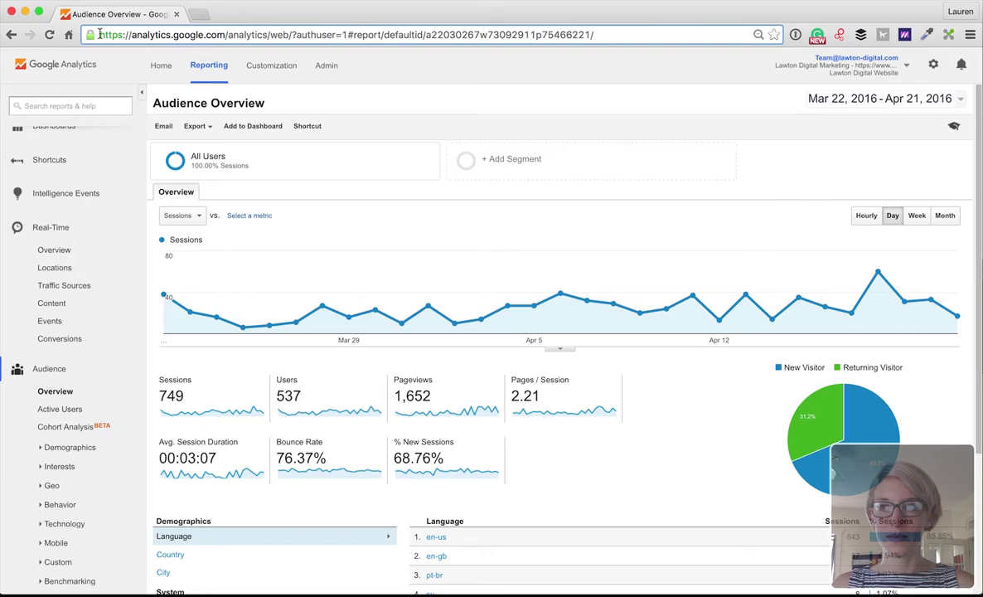
left_click(384, 111)
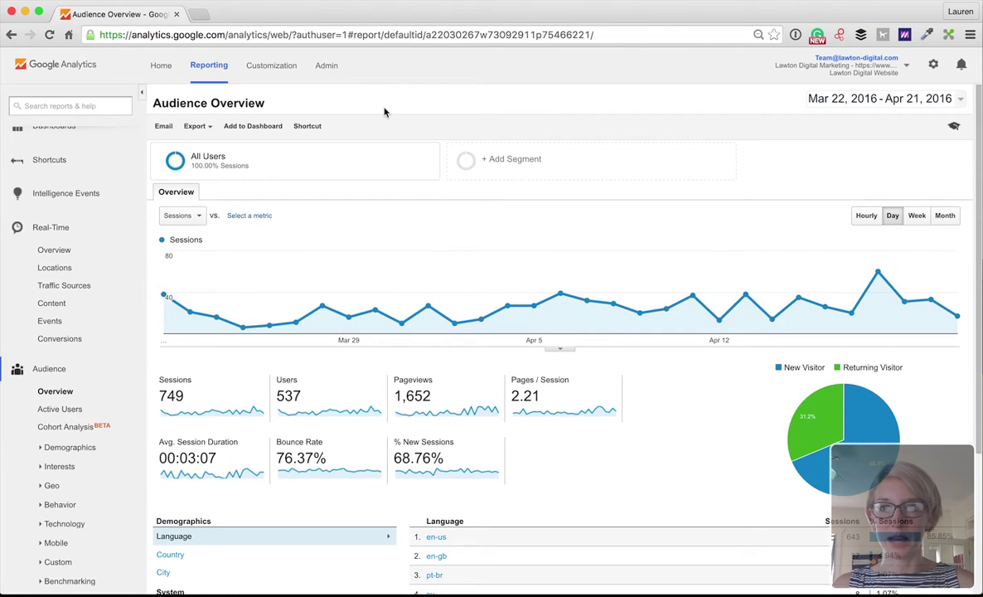
Open the Real-Time Overview report in the Reporting section of Google Analytics
left_click(208, 68)
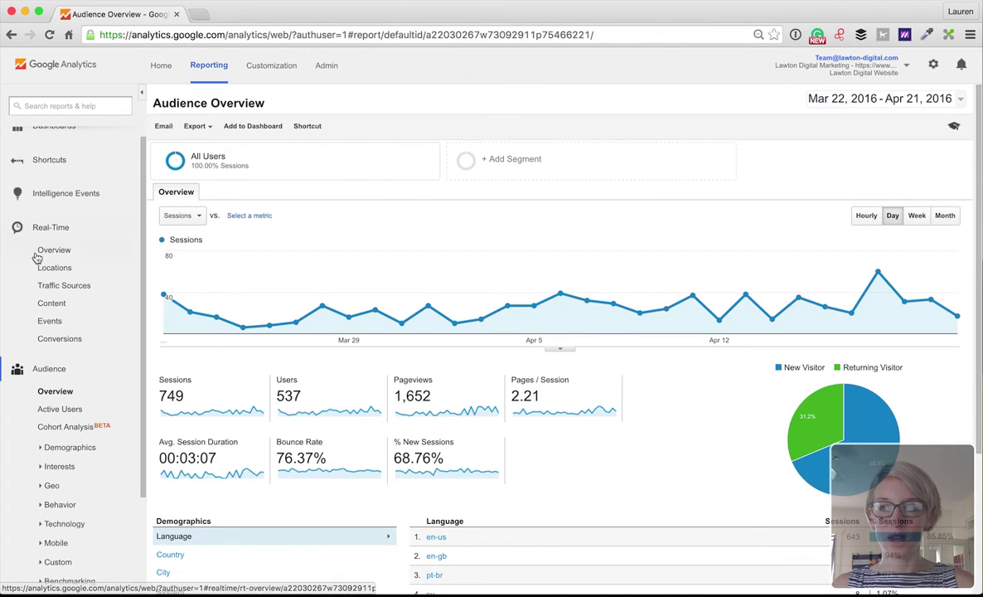
scroll(37, 257, "up", 1)
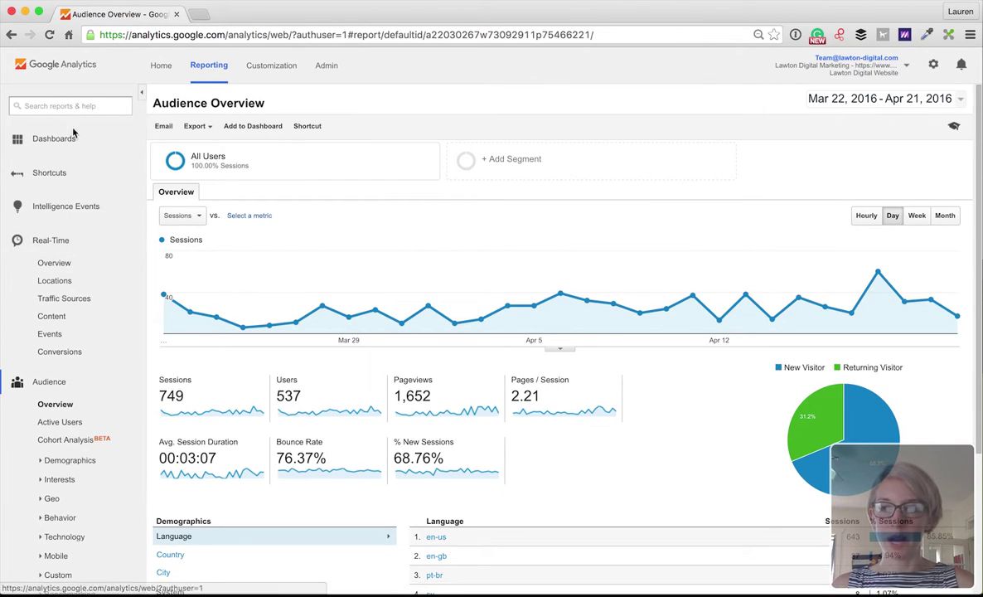
left_click(86, 242)
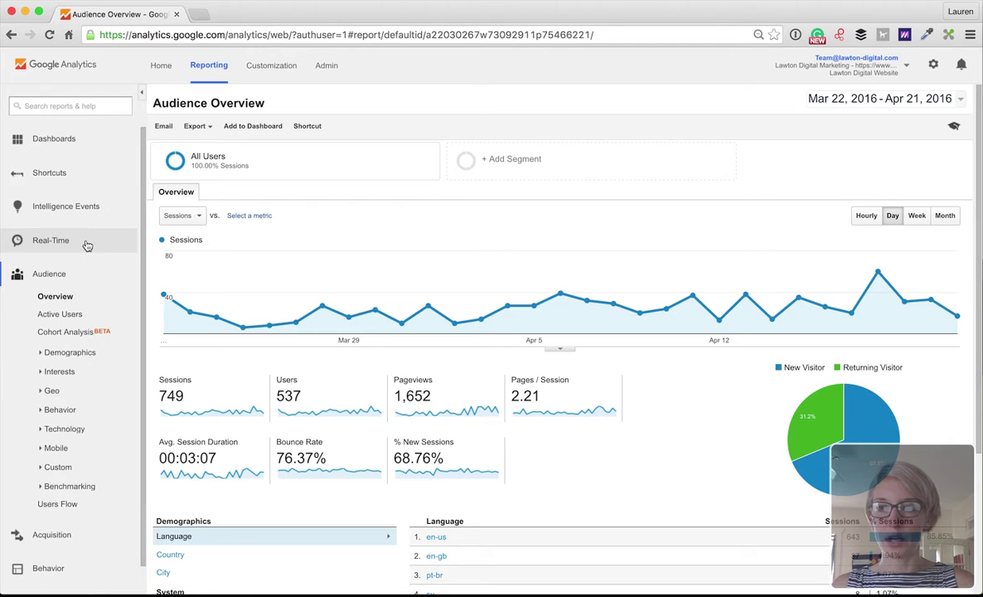
left_click(87, 242)
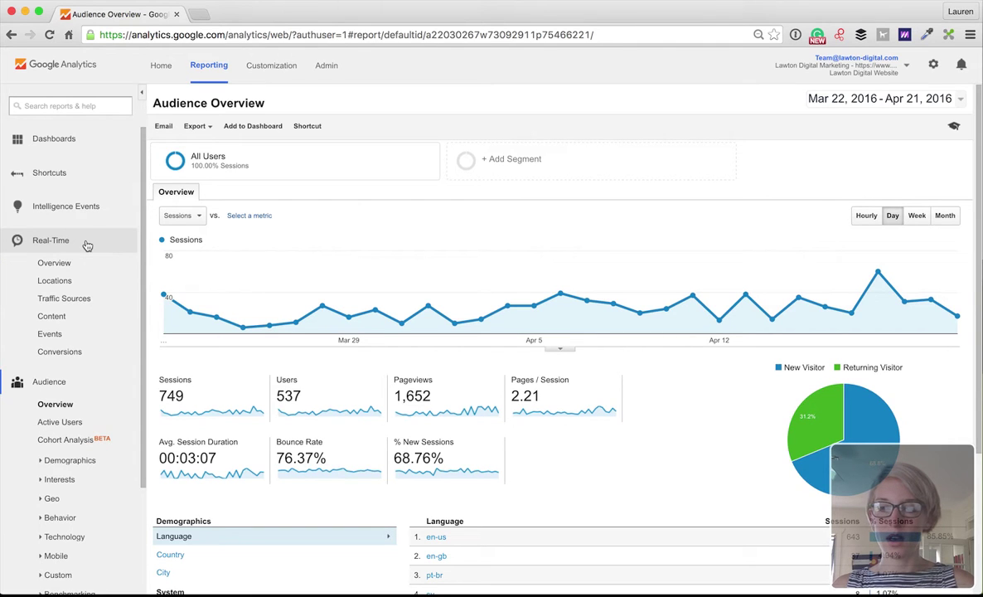
left_click(75, 266)
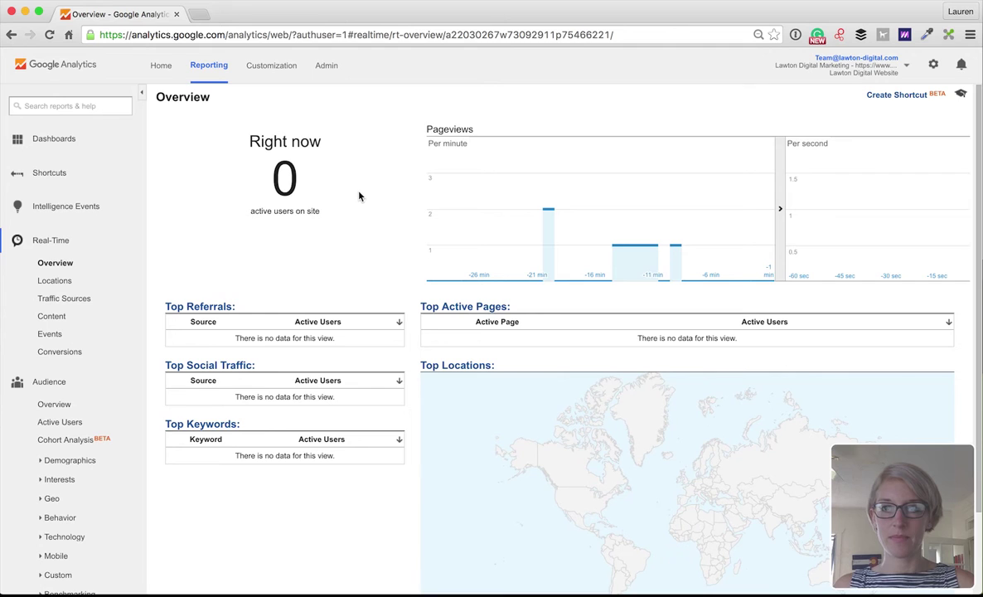
Switch to the Lawton Digital website window, open its Our Company page and highlight the /about/ part of the address
key("ctrl+Down")
left_click(383, 71)
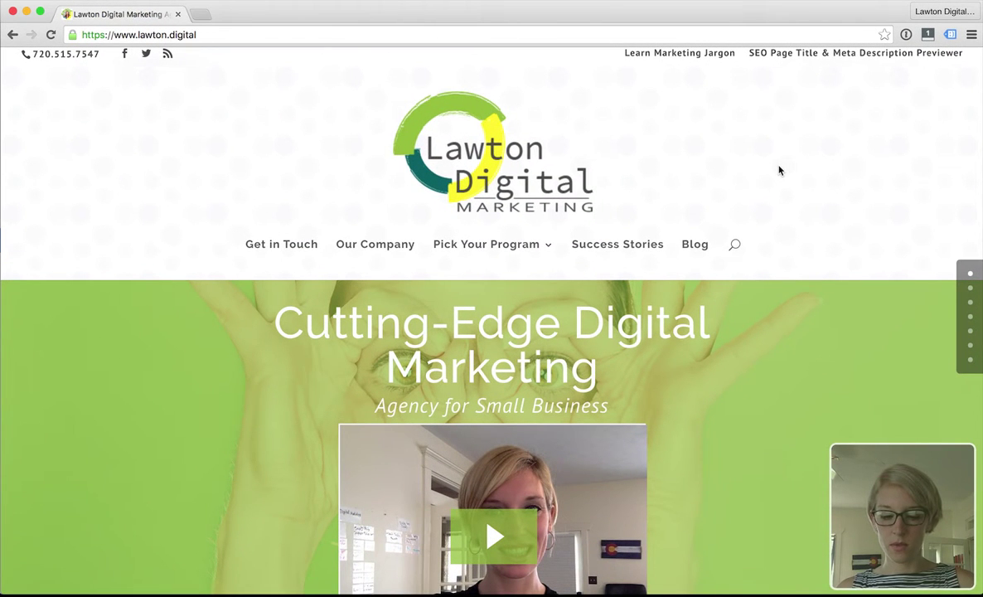
left_click(372, 246)
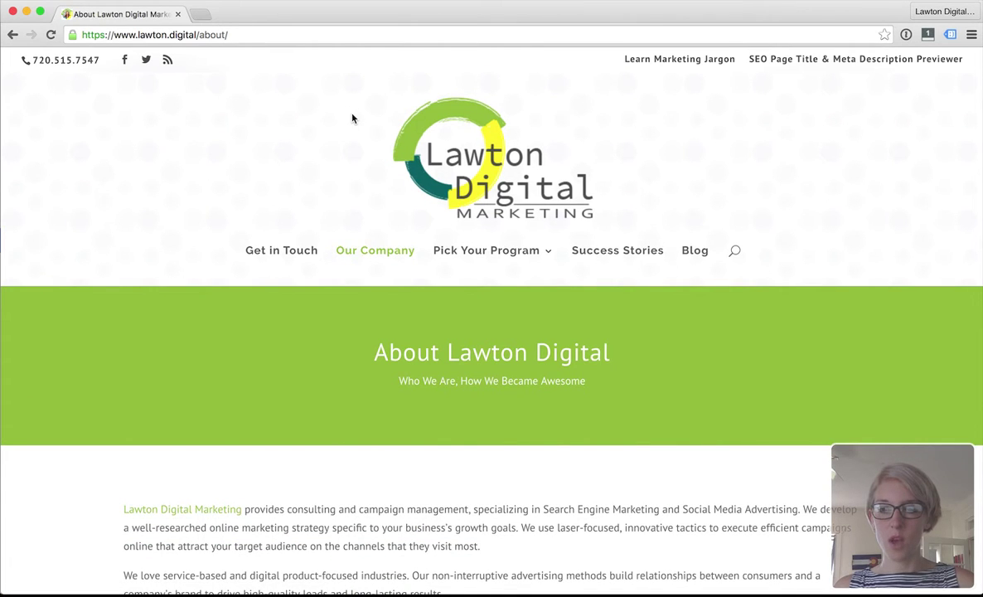
left_click_drag(196, 35, 250, 34)
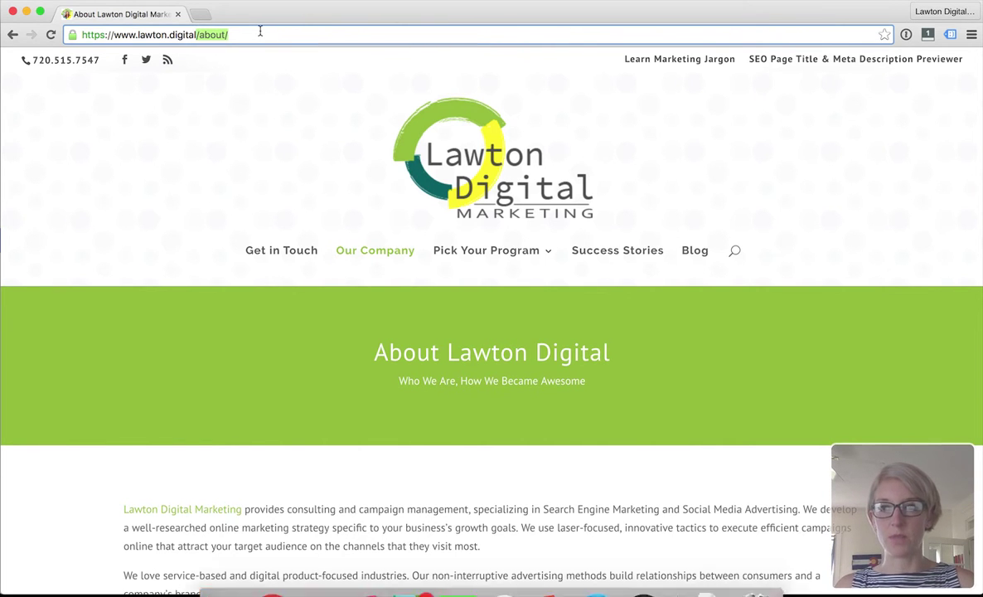
Switch to Google Analytics and compare the active users and active page in the Real-Time Overview with the website's open page
key("ctrl+Down")
left_click(186, 214)
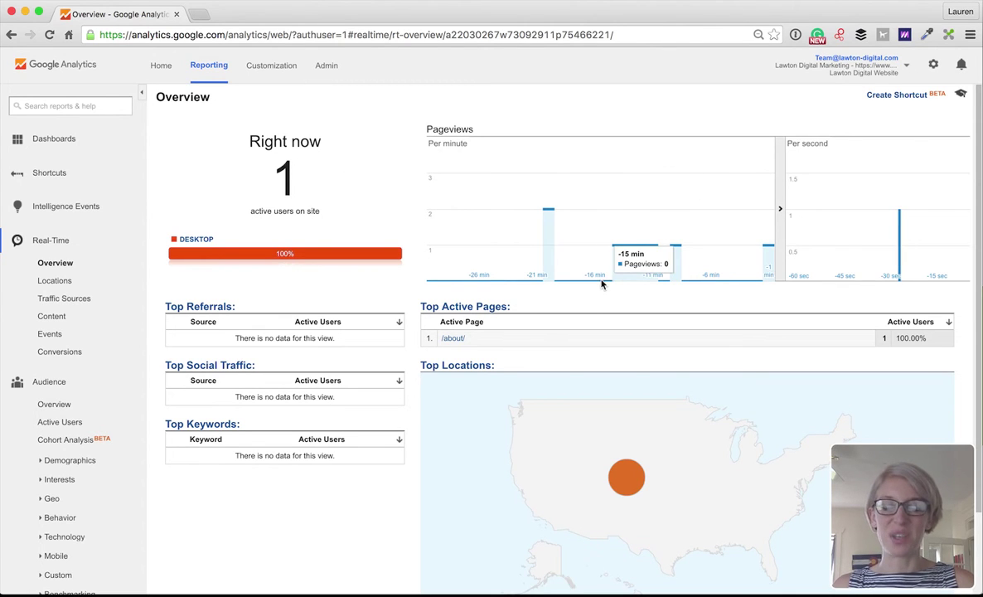
key("ctrl+Up")
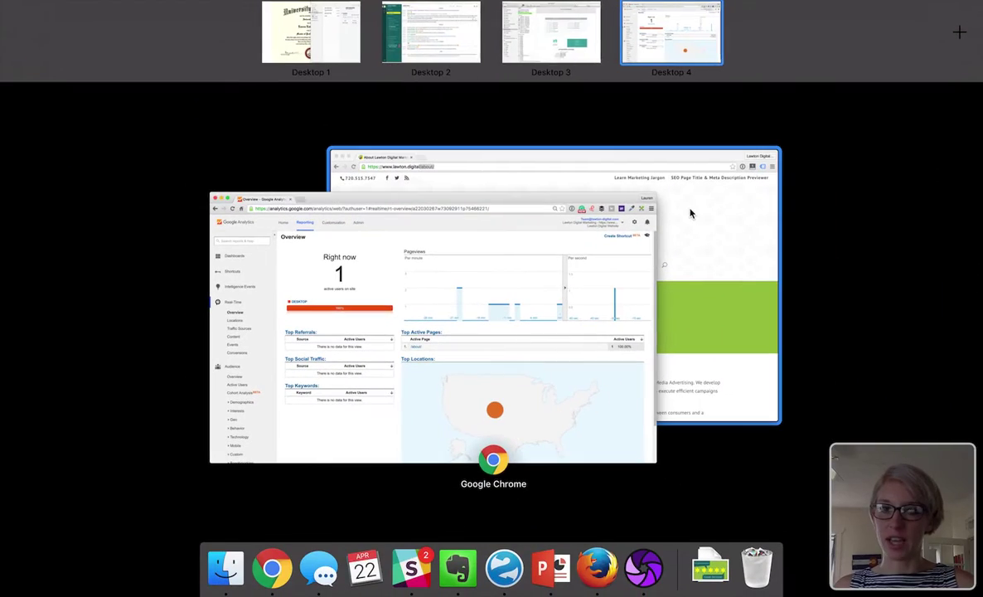
left_click(690, 213)
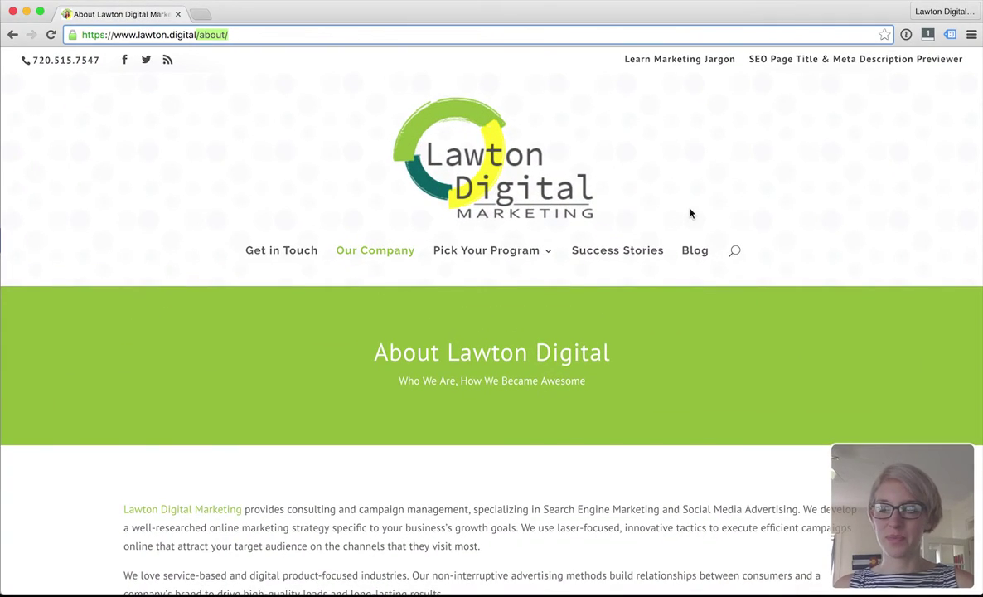
key("ctrl+Down")
left_click(163, 215)
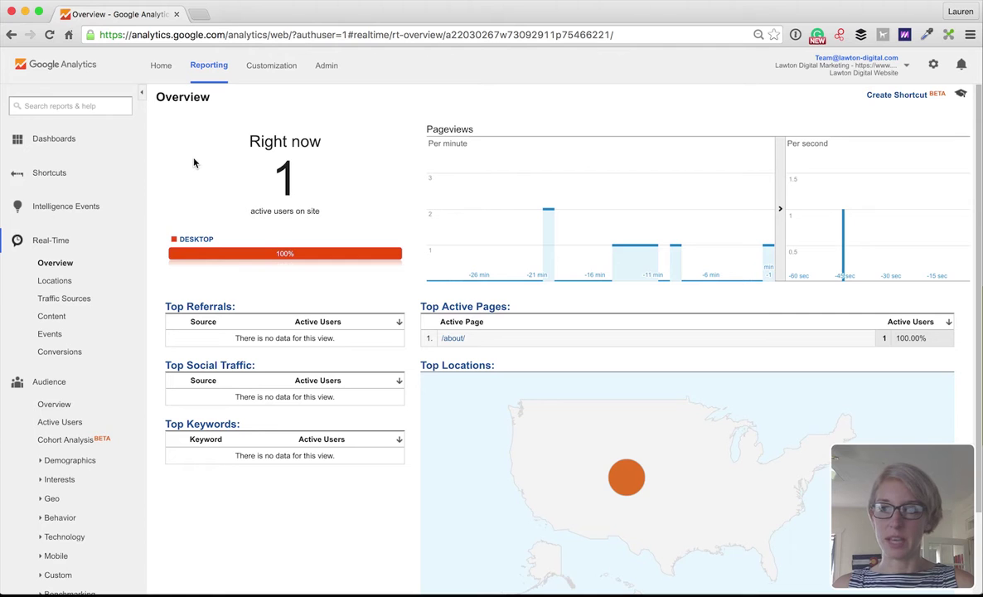
Return to the browser window with the Lawton Digital About page
key("ctrl+Down")
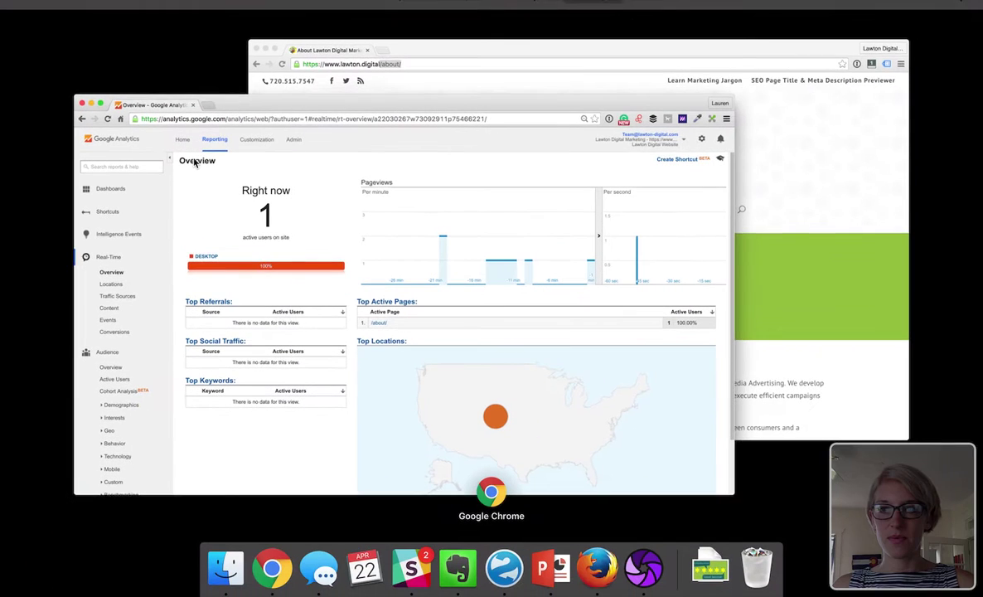
left_click(428, 68)
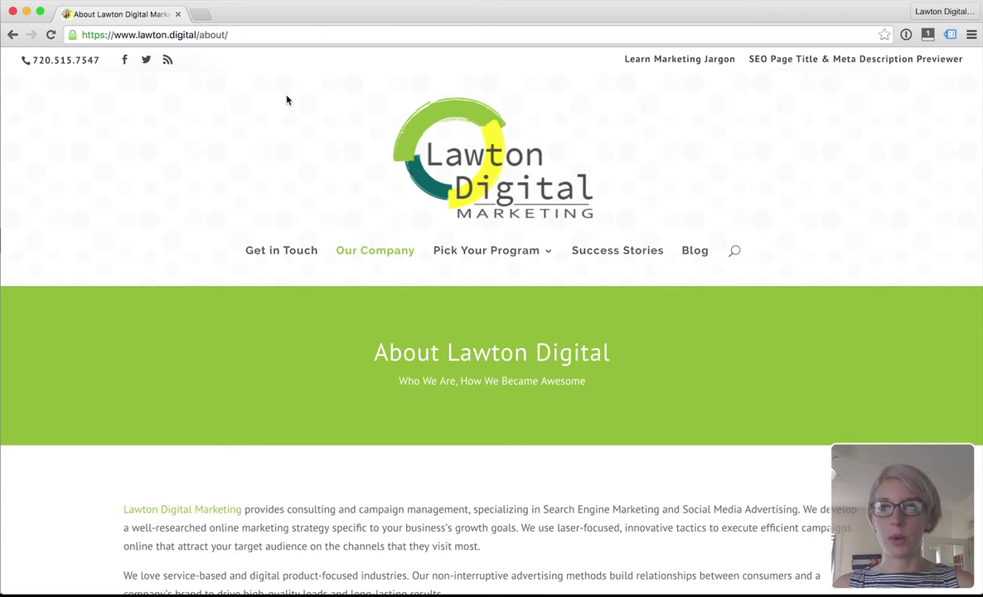
scroll(166, 74, "down", 1)
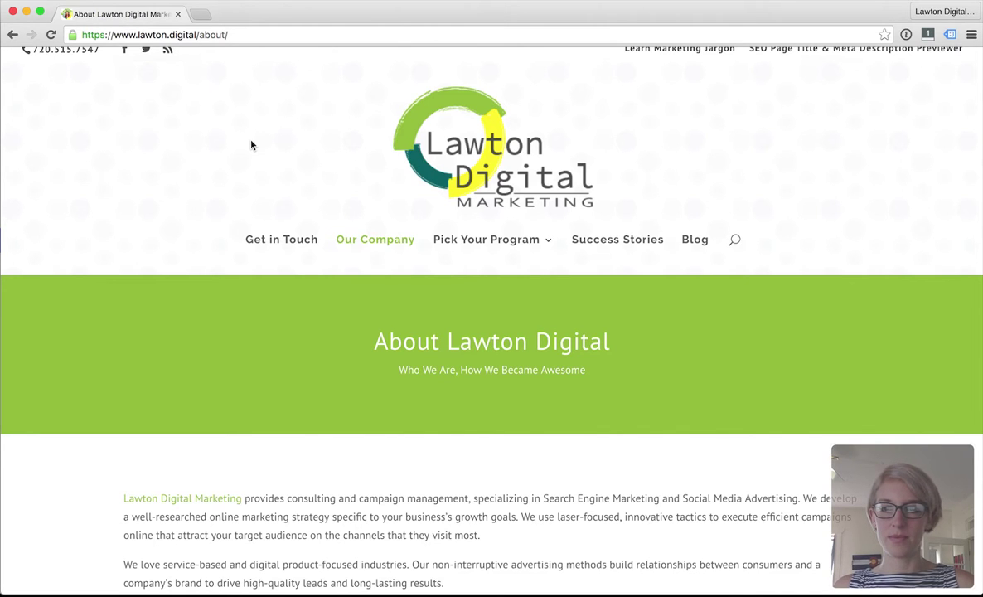
key("super+shift+b")
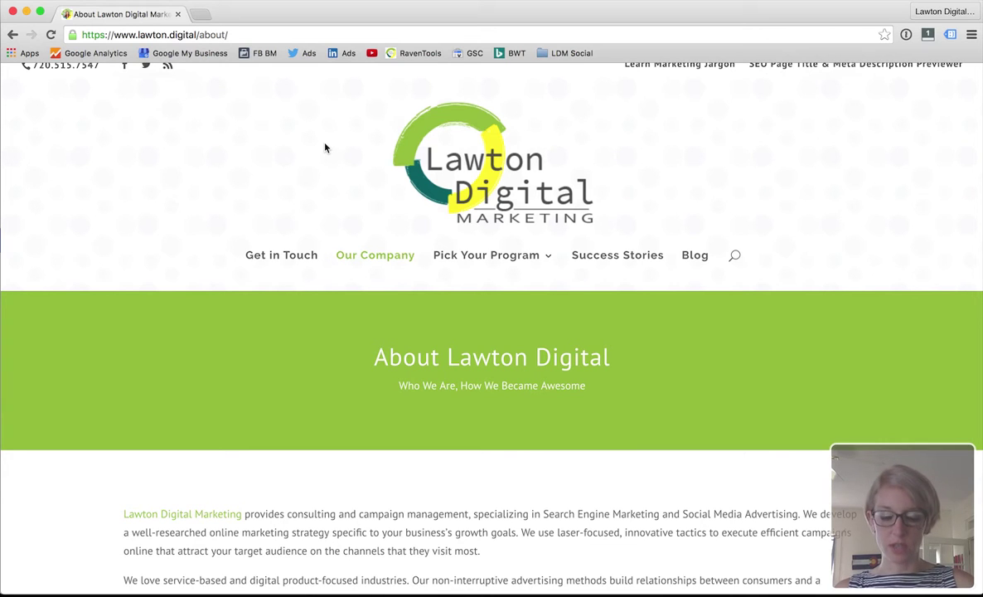
key("super+shift+b")
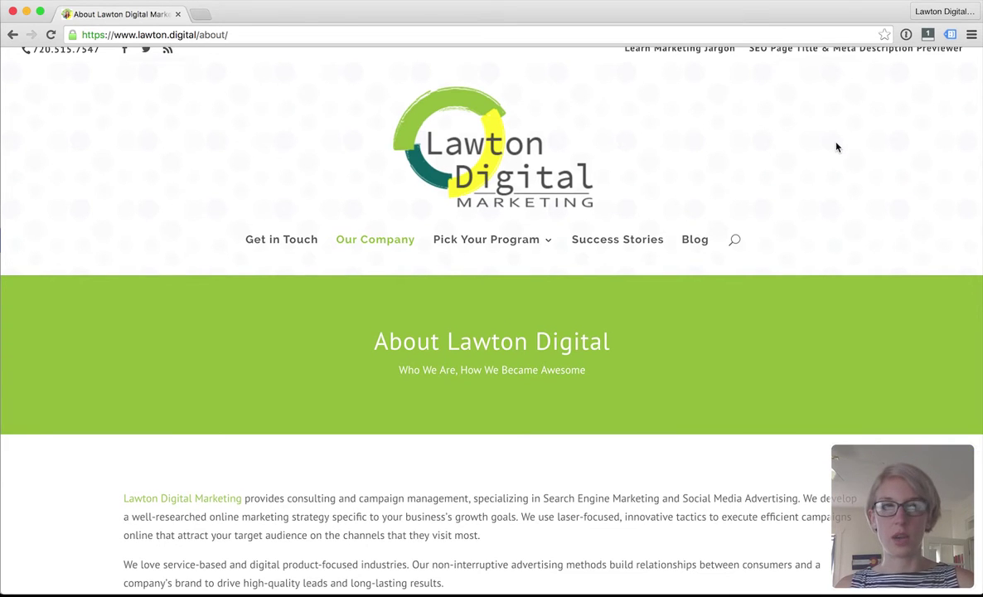
Open Chrome's list of installed extensions and continue to the Chrome Web Store to get more extensions
left_click(971, 35)
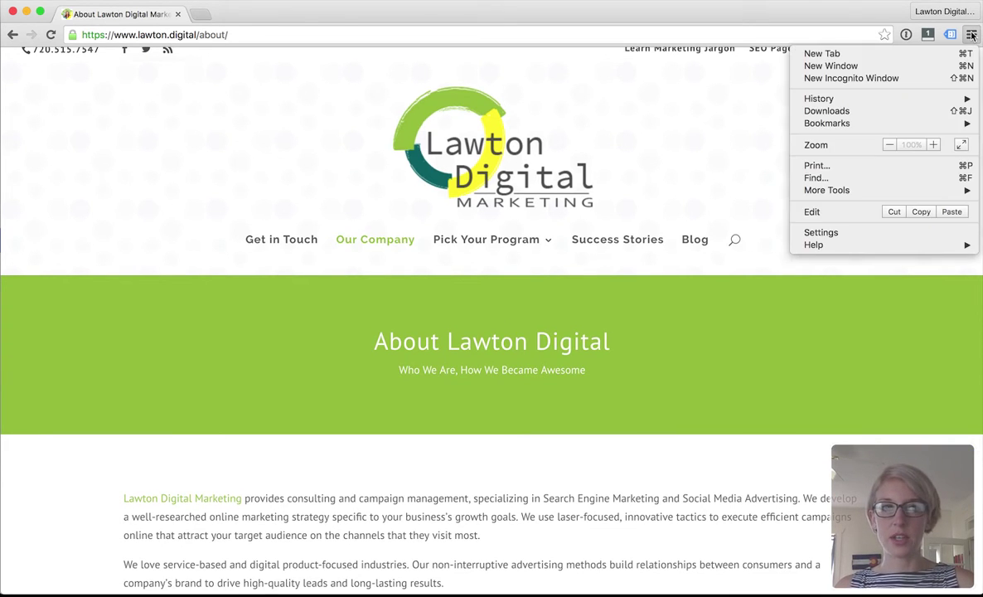
left_click(800, 233)
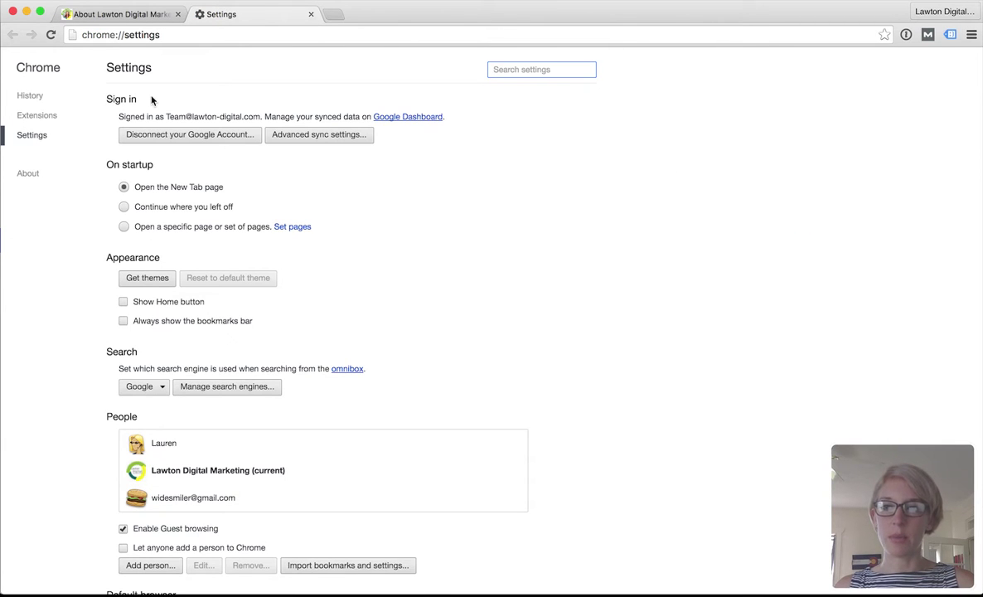
left_click(33, 117)
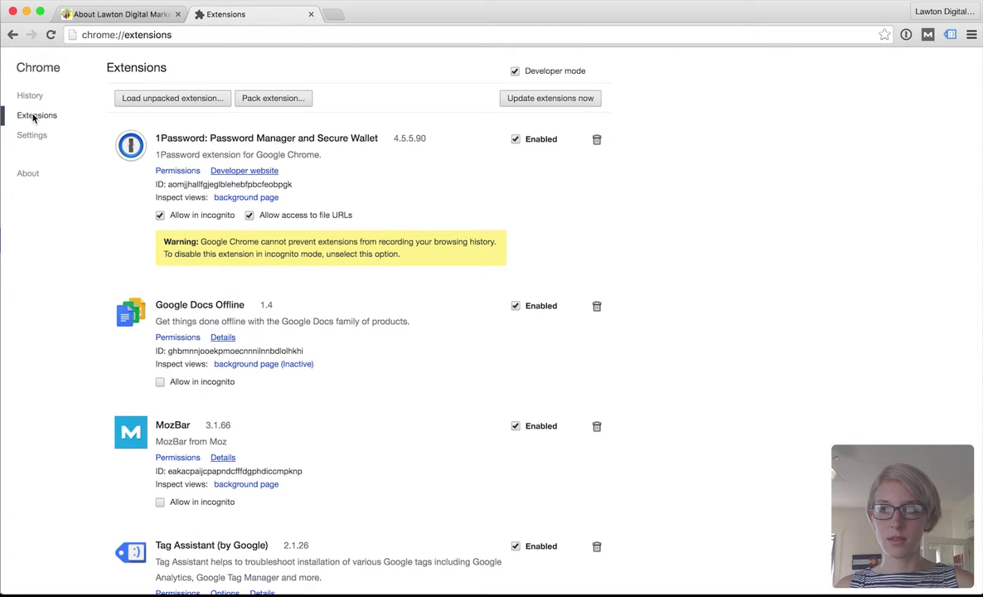
scroll(307, 171, "down", 3)
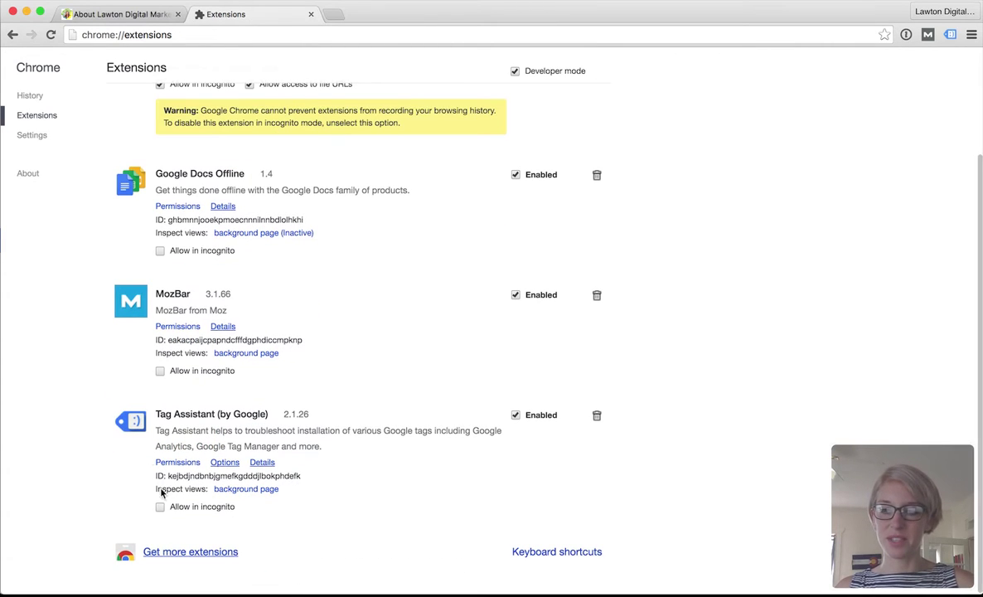
left_click(189, 555)
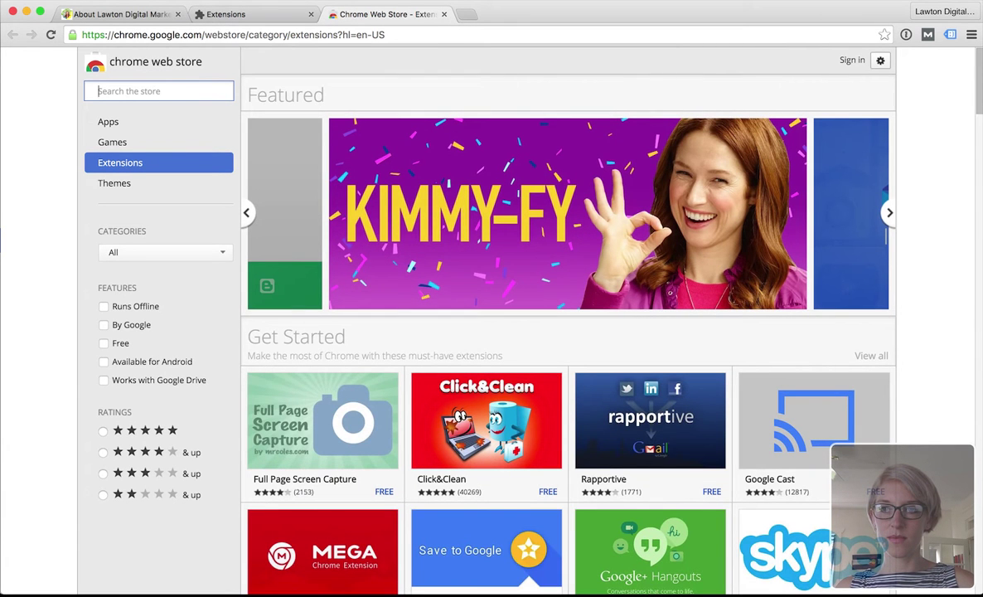
Search the Chrome Web Store for "tag assistant" and limit the results to extensions
left_click(112, 164)
left_click(132, 92)
type("tag assistant")
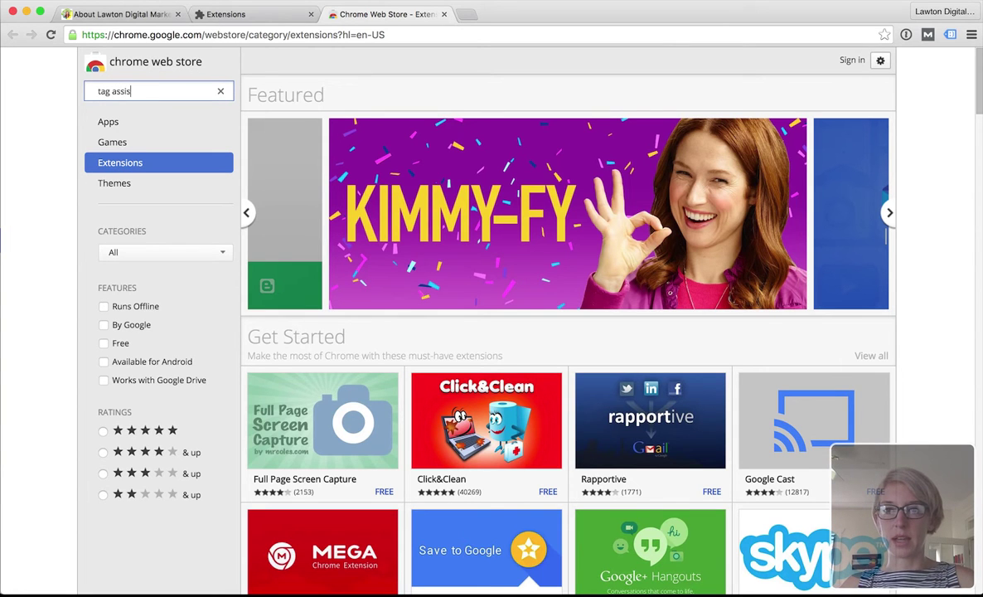
key("Return")
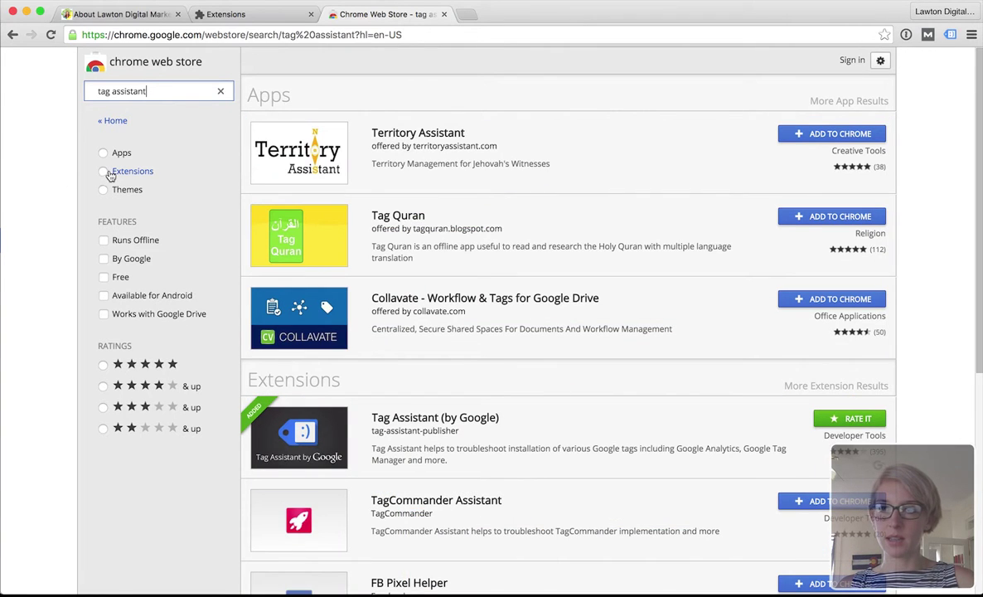
left_click(104, 171)
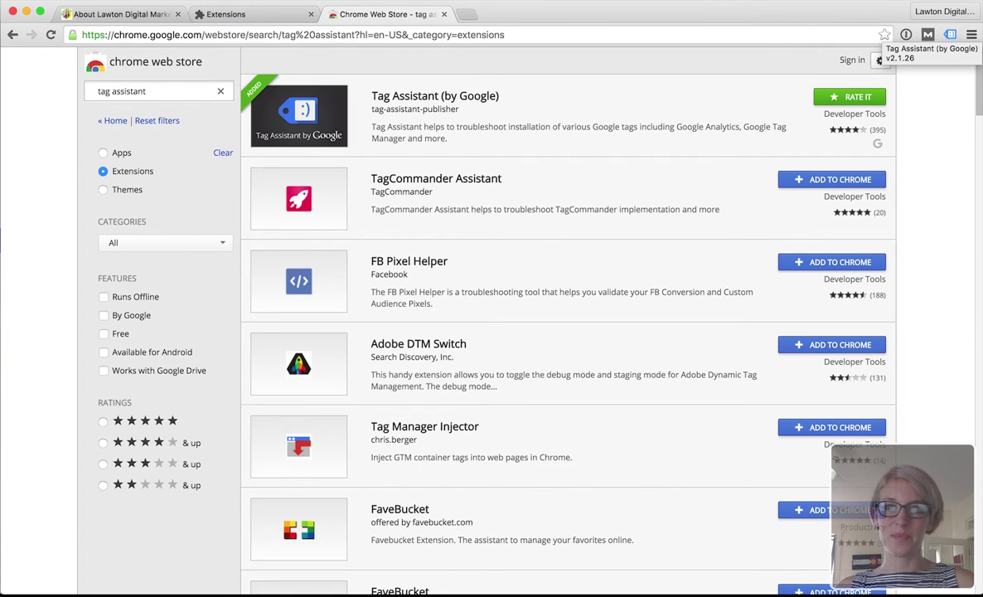
Close the Extensions and Chrome Web Store tabs to return to the Lawton Digital About page
left_click(311, 14)
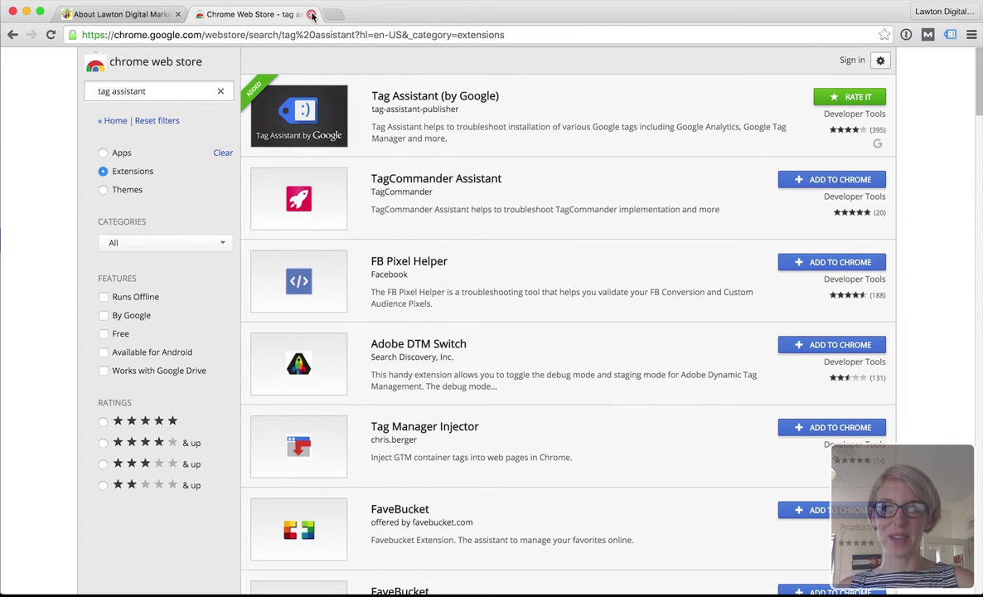
left_click(311, 14)
scroll(248, 136, "up", 1)
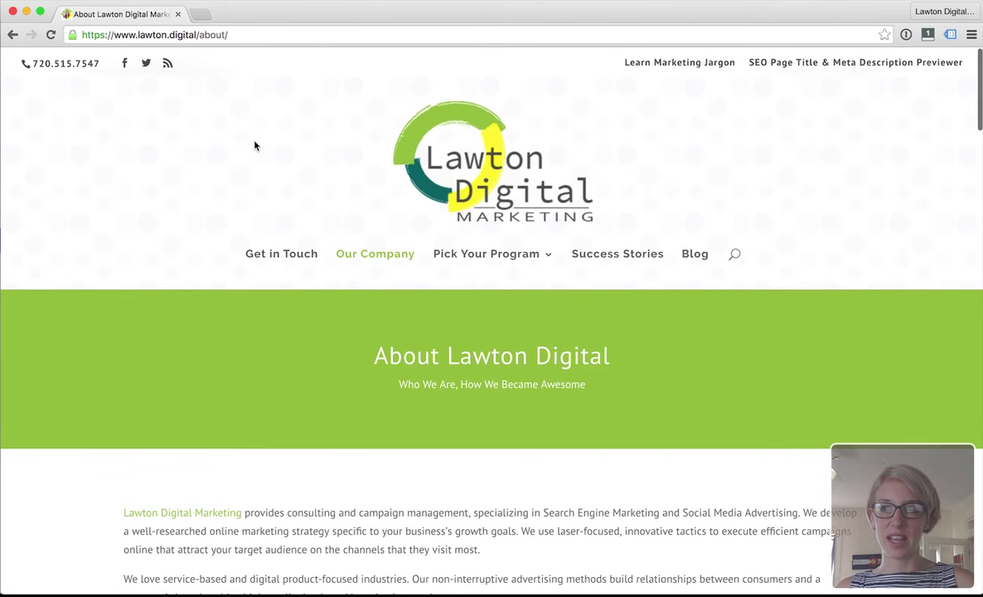
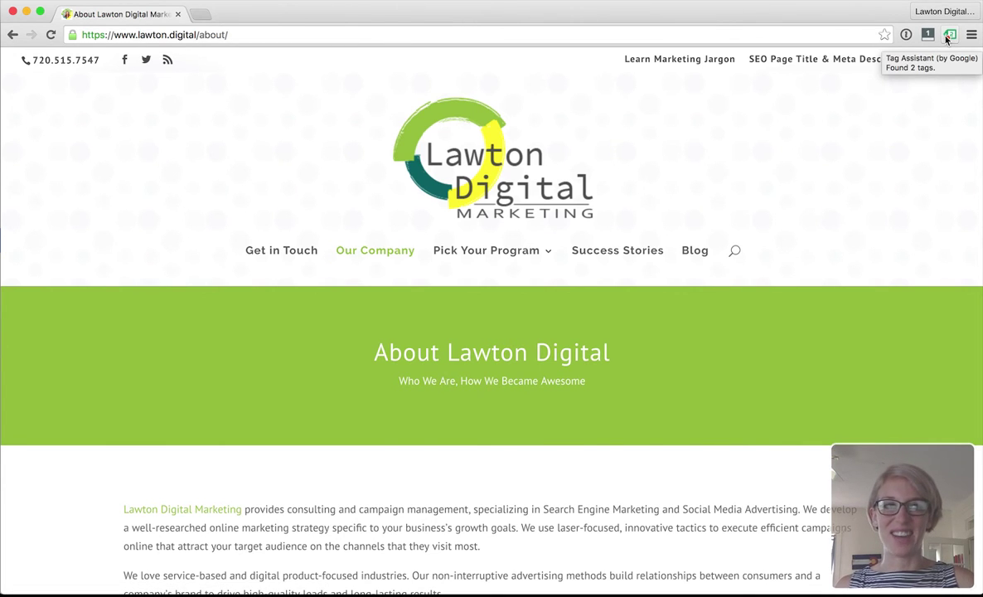
Open Tag Assistant on the About page and go back to the overview of all tags in its analysis results
left_click(949, 38)
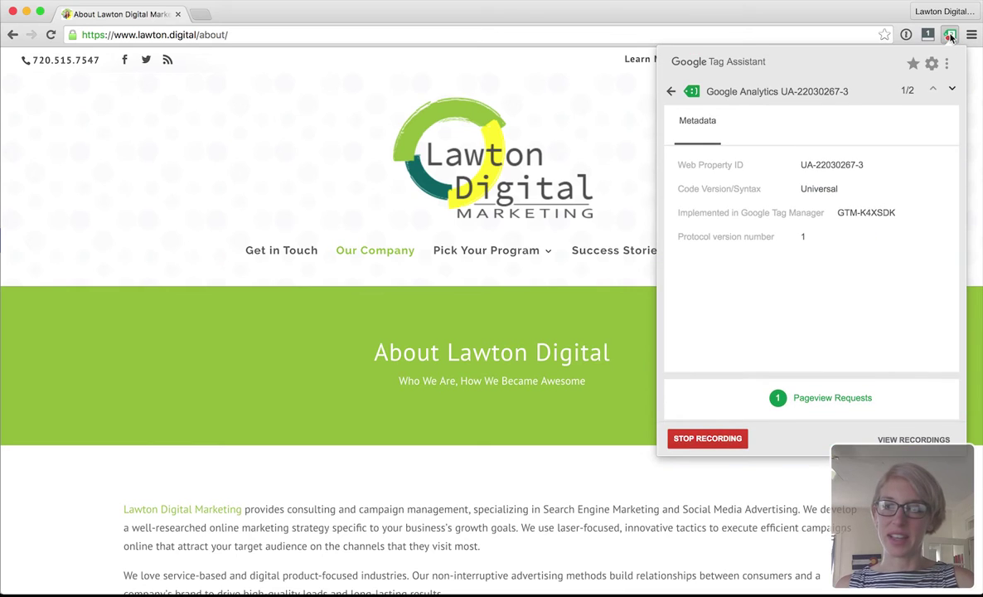
left_click(668, 91)
left_click_drag(668, 103, 814, 102)
left_click(854, 103)
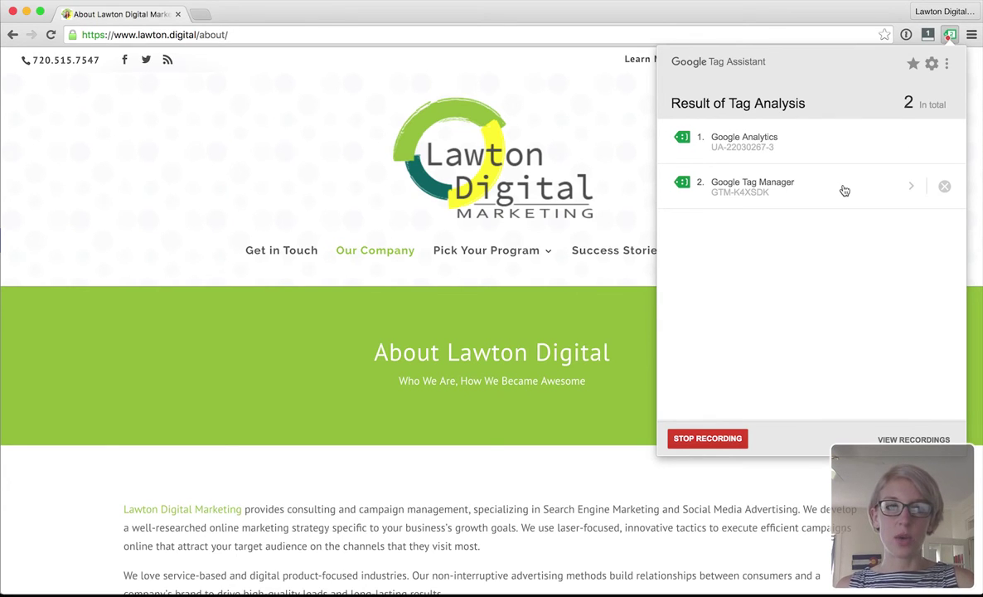
Open the Google Analytics tag's pageview request and compare its title metadata with the page title of the About page
left_click(792, 147)
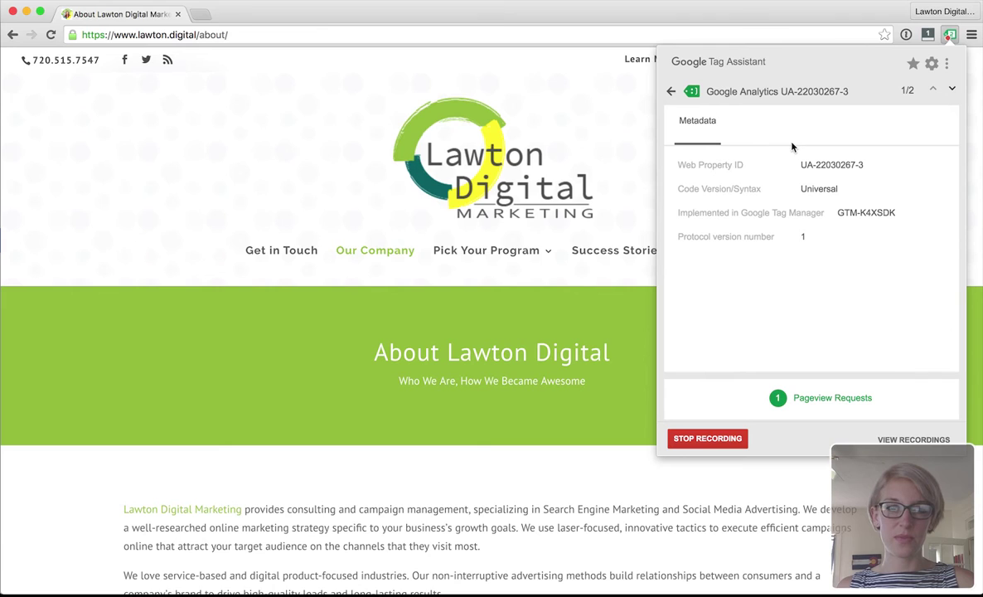
left_click(810, 399)
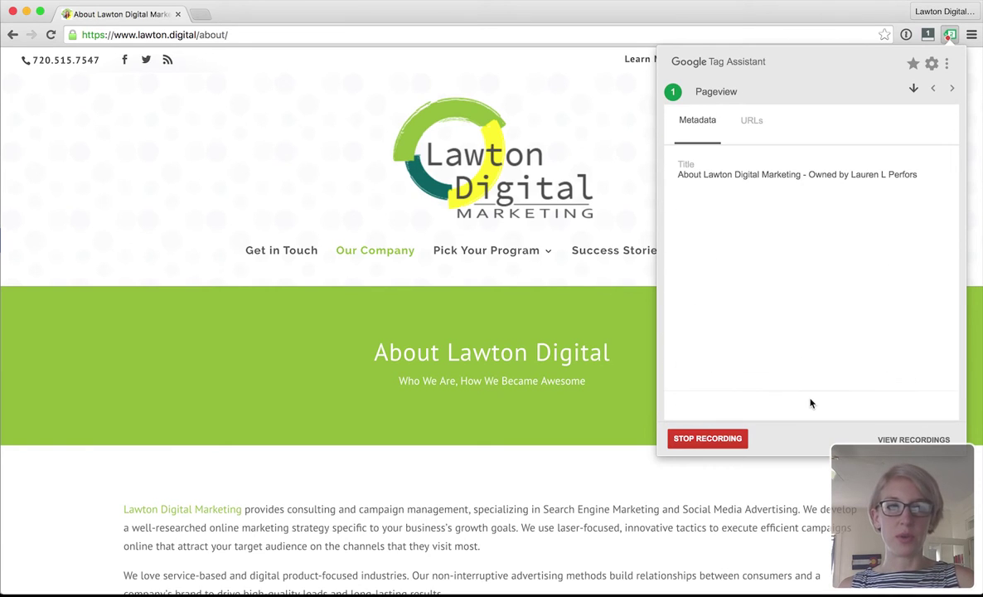
left_click_drag(677, 175, 915, 176)
left_click(750, 121)
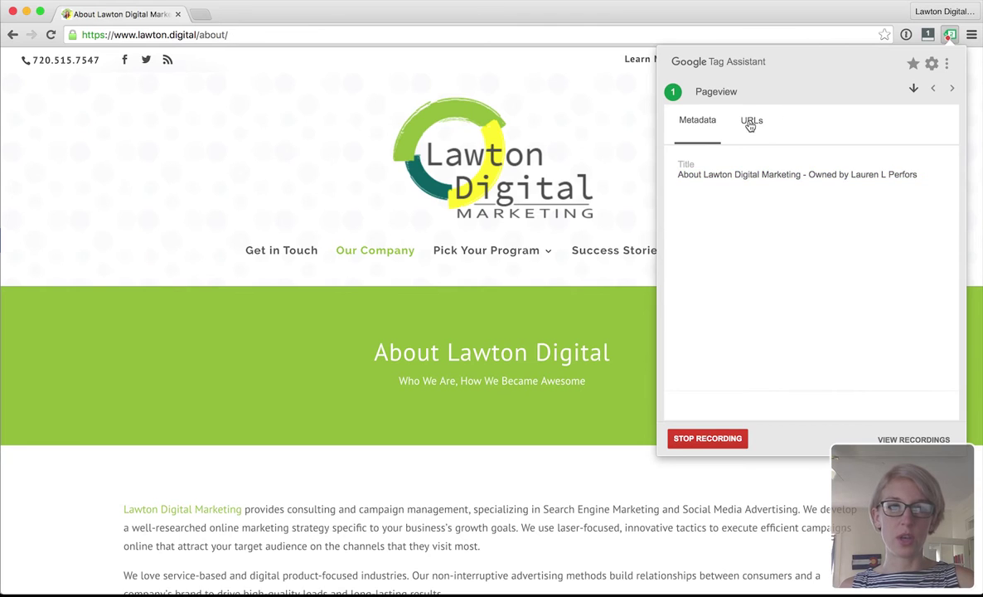
left_click(696, 122)
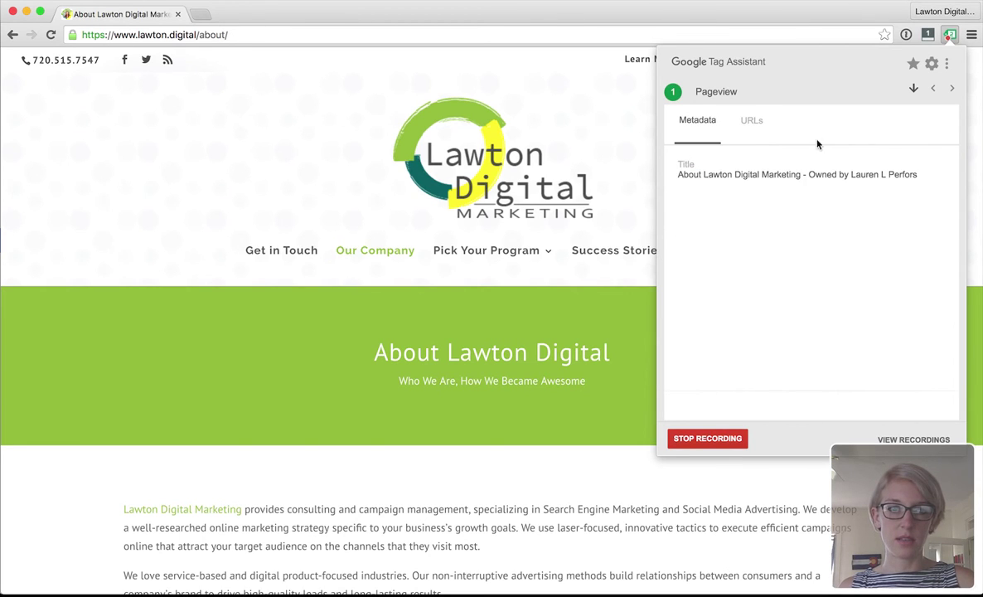
left_click_drag(677, 175, 928, 179)
left_click(801, 221)
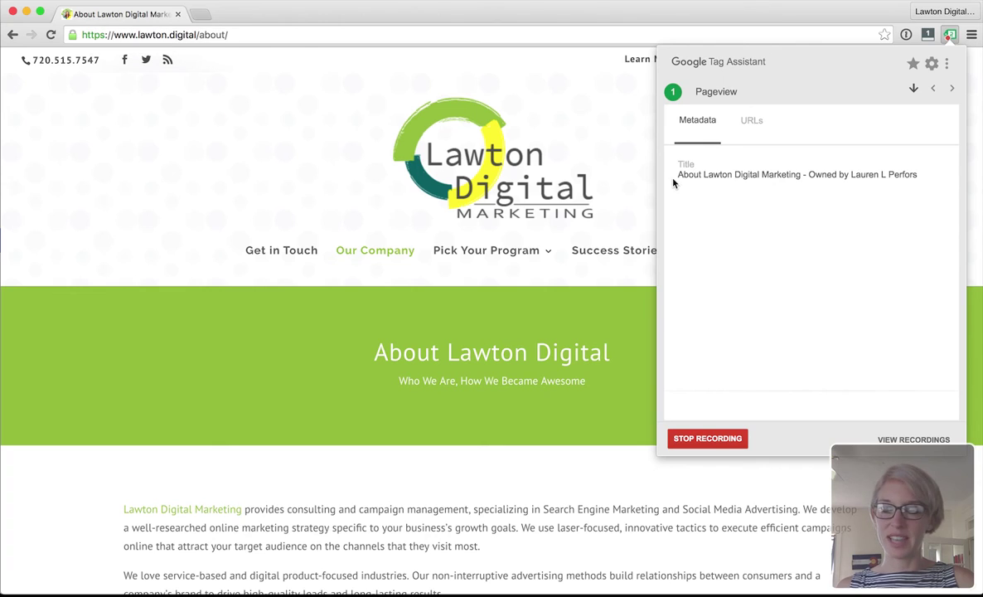
left_click_drag(677, 175, 819, 175)
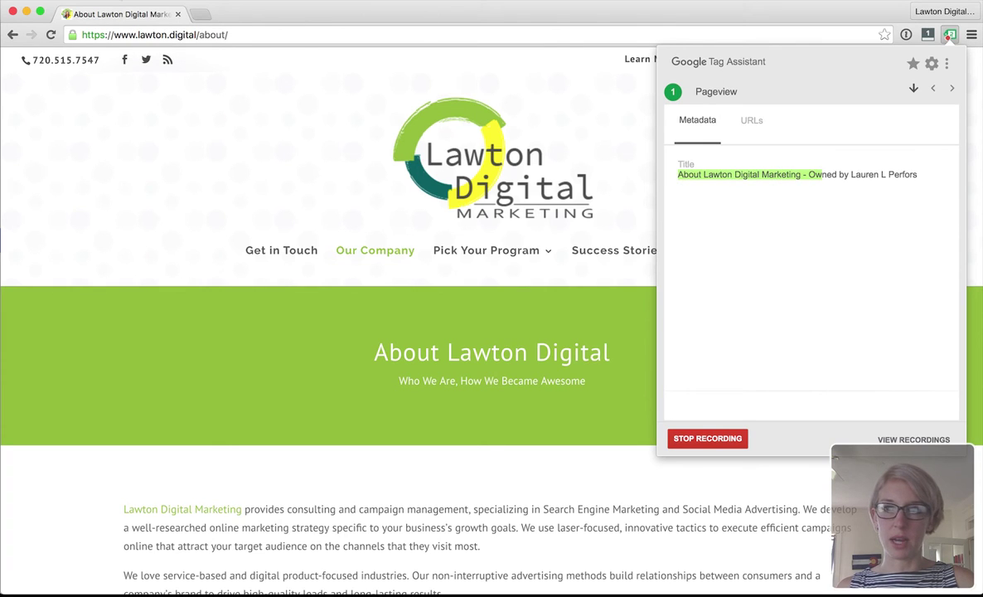
left_click(77, 17)
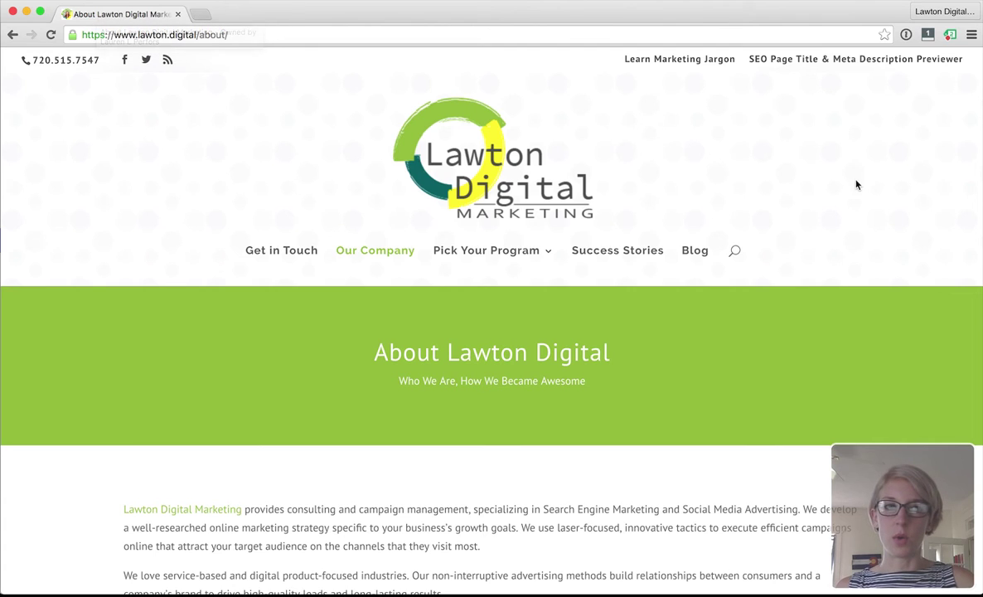
Reopen Tag Assistant, return from the pageview request to the Google Analytics tag details, and copy the Web Property ID
left_click(953, 38)
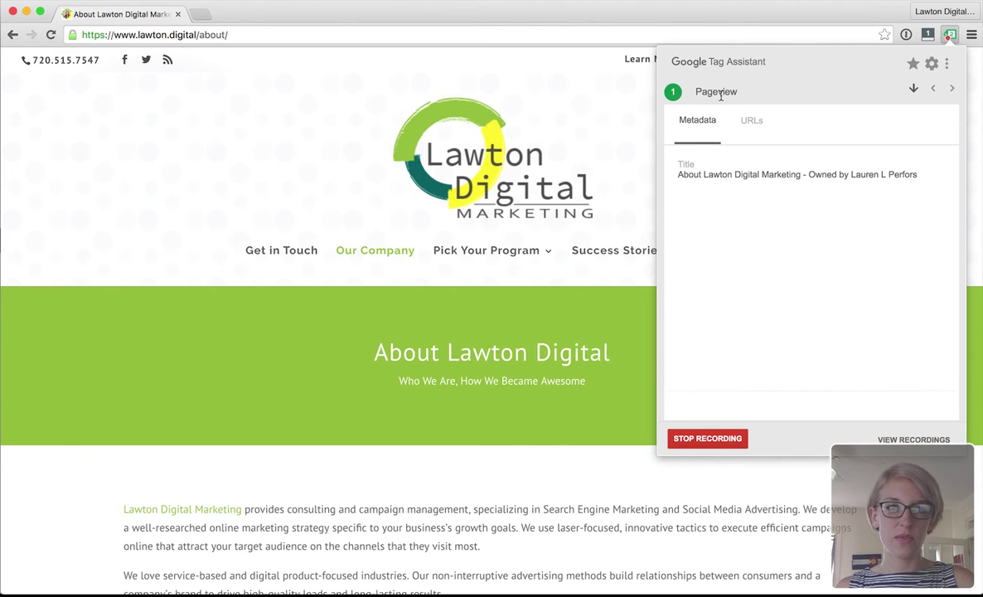
left_click(913, 88)
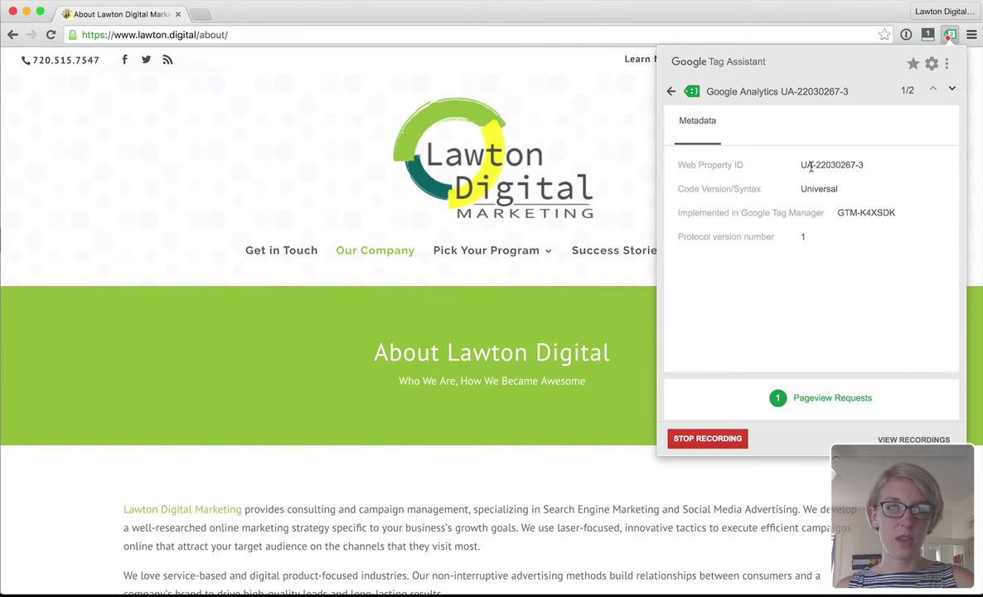
left_click_drag(802, 165, 869, 164)
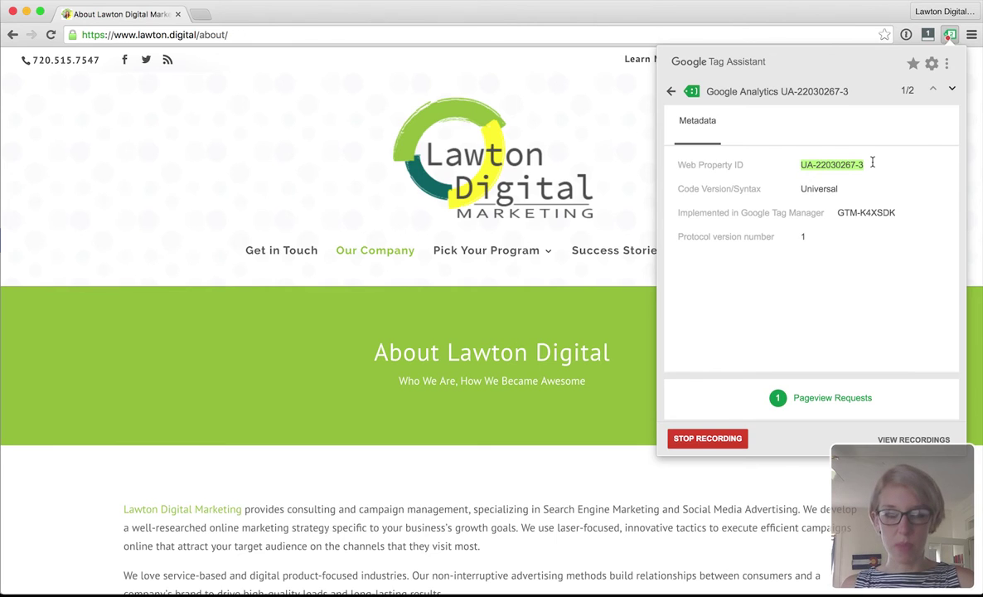
right_click(835, 165)
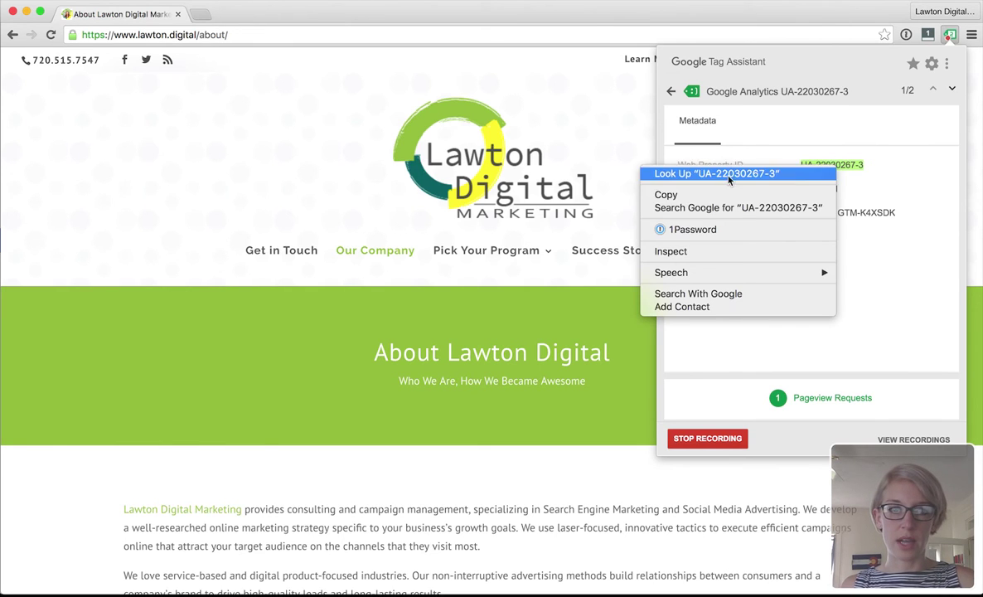
left_click(672, 196)
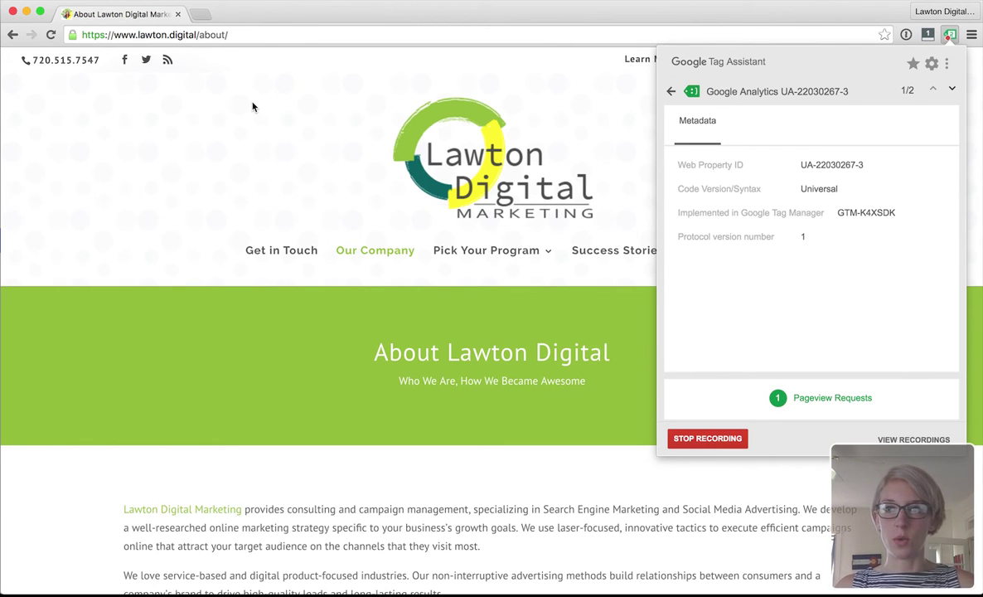
Switch to the Google Analytics window and open the Tracking Code page of the Lawton Digital Marketing property in the administration area
key("ctrl+Up")
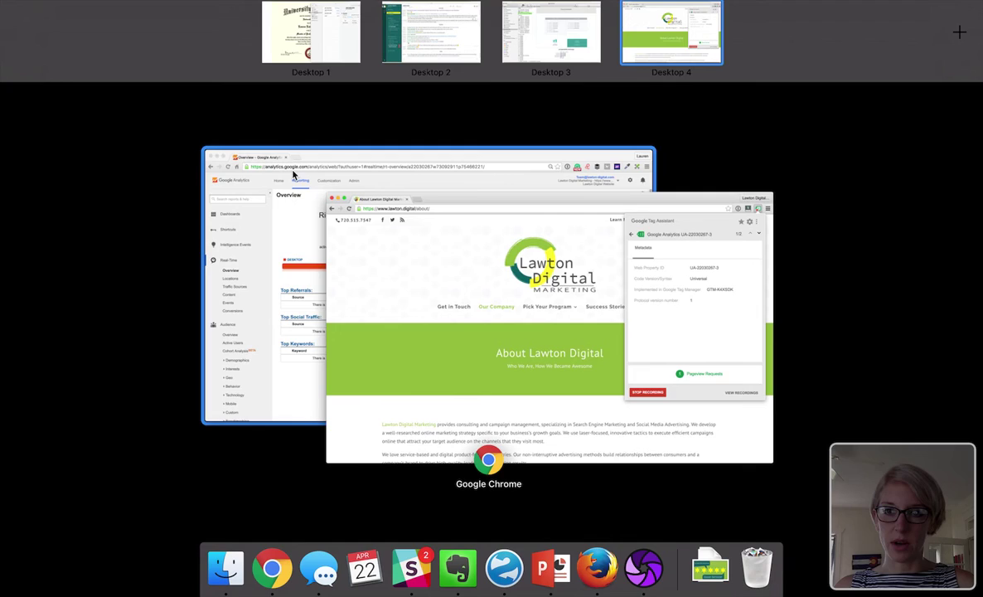
left_click(292, 170)
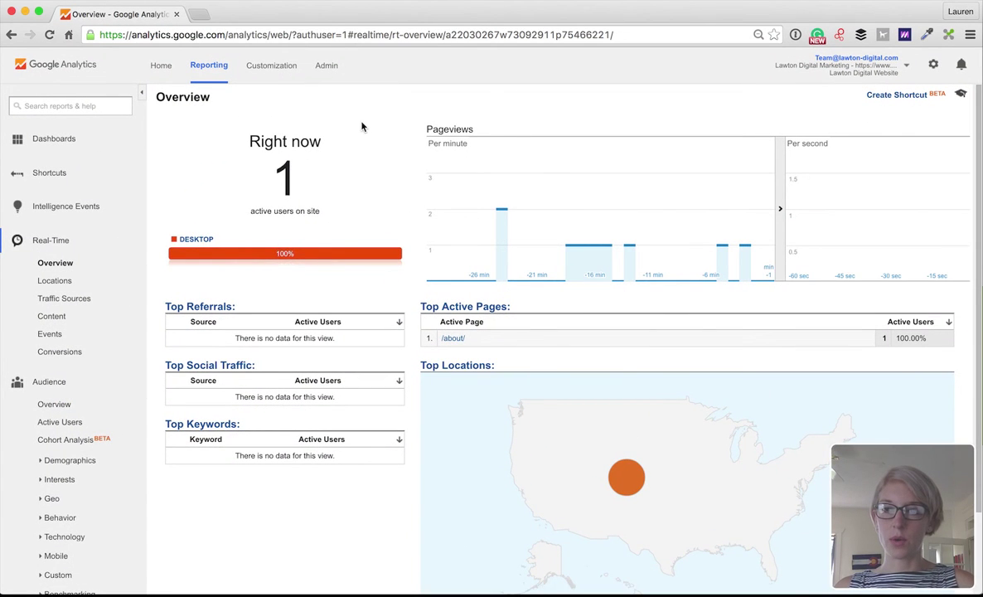
left_click(328, 66)
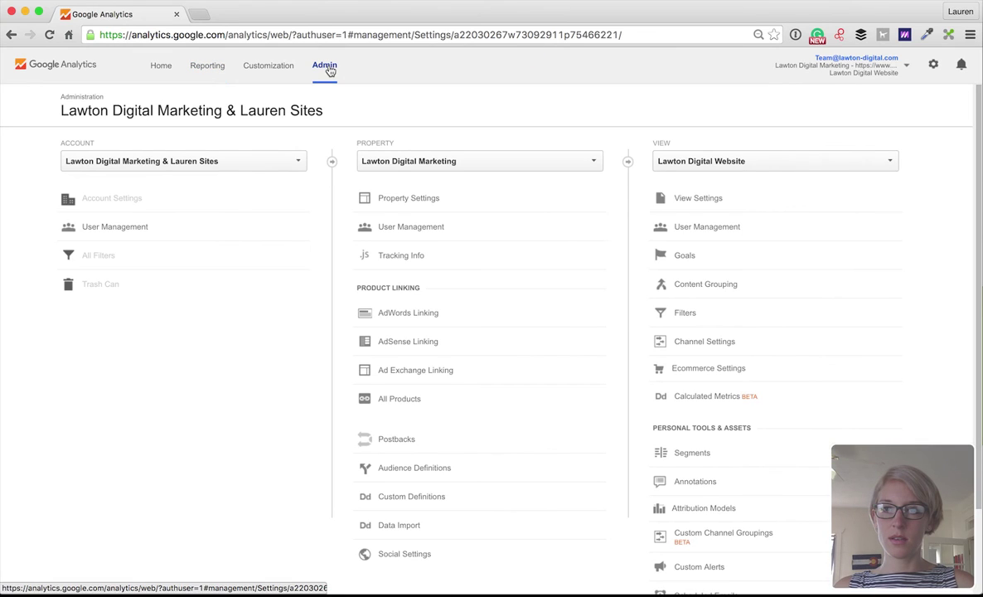
left_click(394, 262)
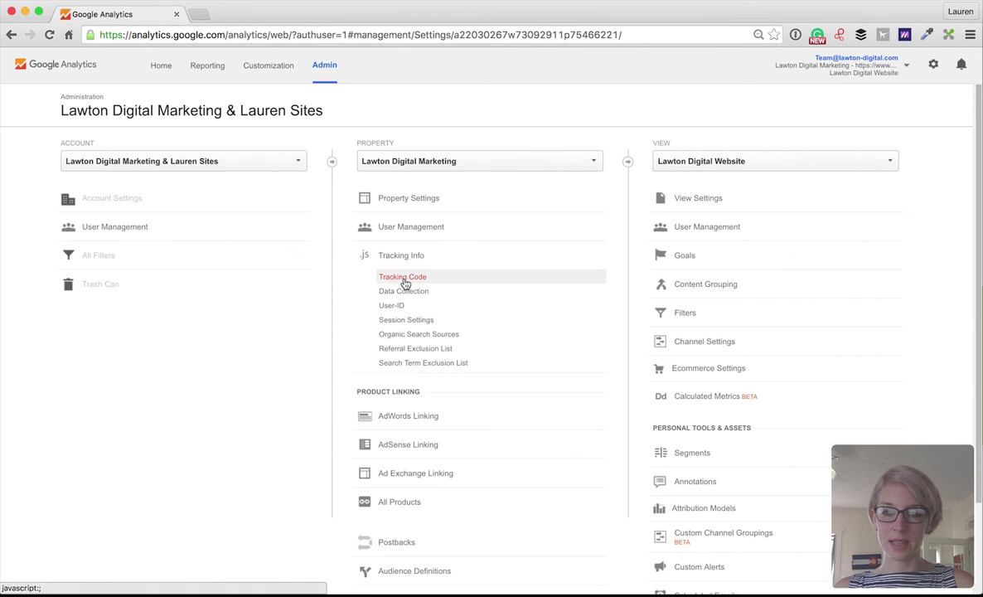
left_click(402, 278)
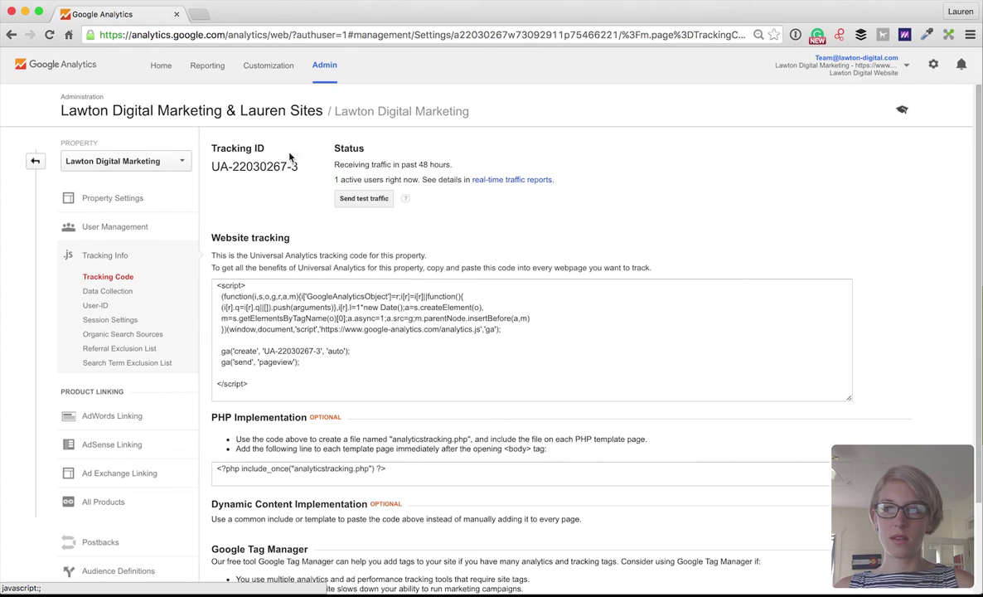
Examine the Tracking ID of the Lawton Digital Marketing property, highlighting the full ID and its numeric part
left_click_drag(212, 167, 300, 163)
left_click(315, 179)
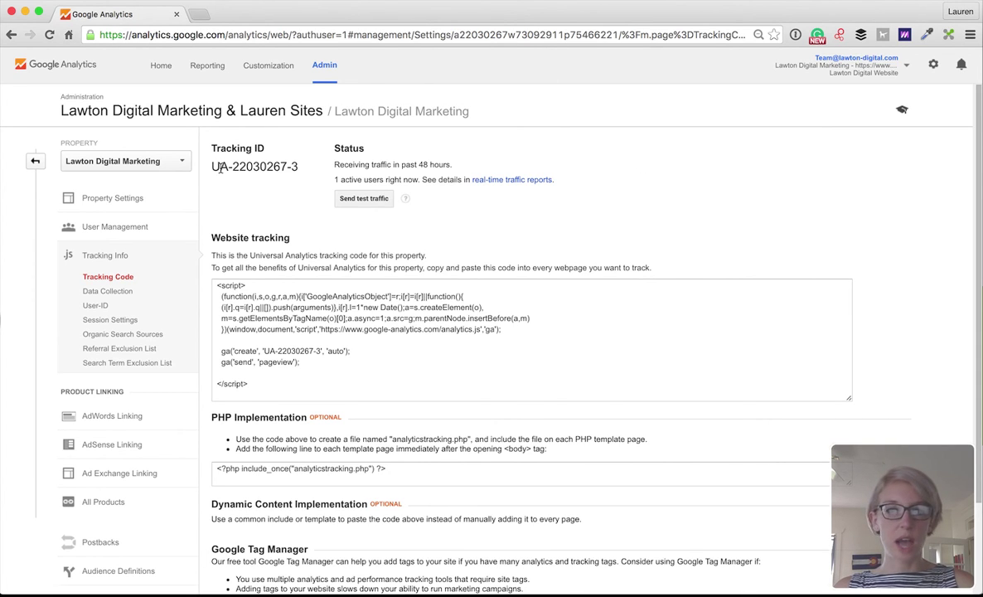
left_click_drag(229, 167, 300, 166)
left_click(301, 165)
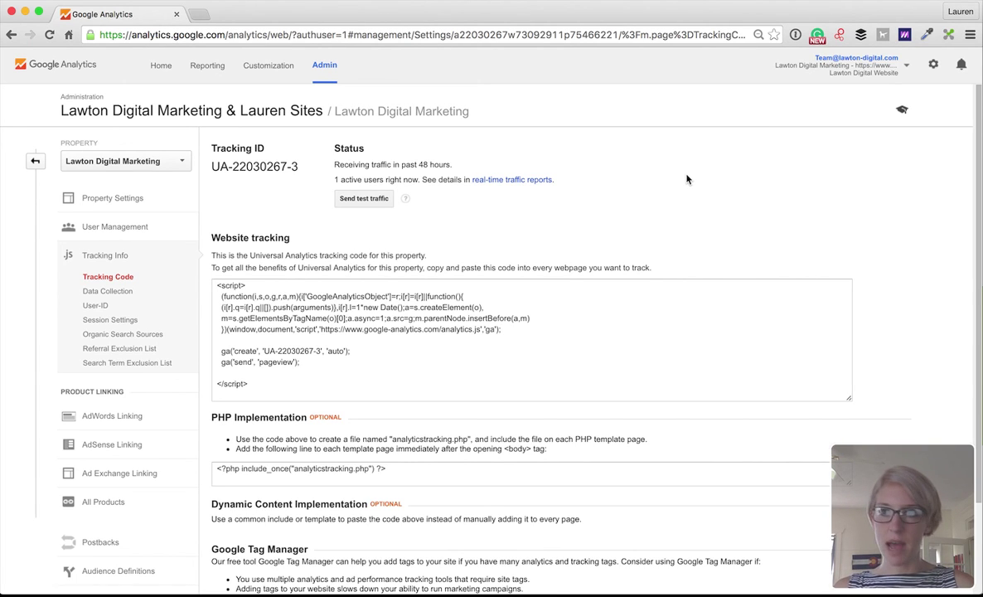
Search the Tracking Code page for the copied Web Property ID, replacing the existing search text, and close the search
key("super+f")
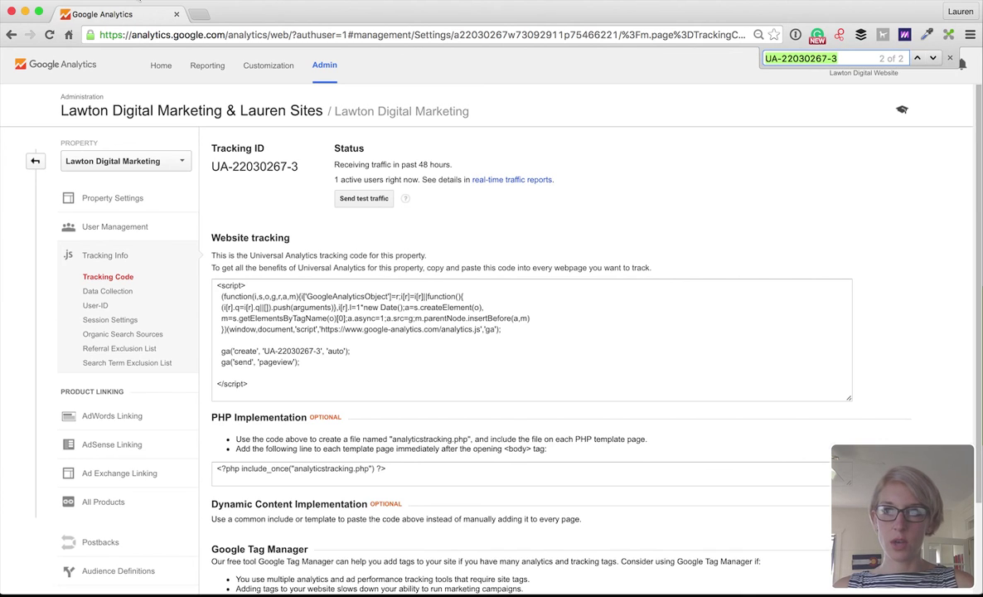
left_click(122, 2)
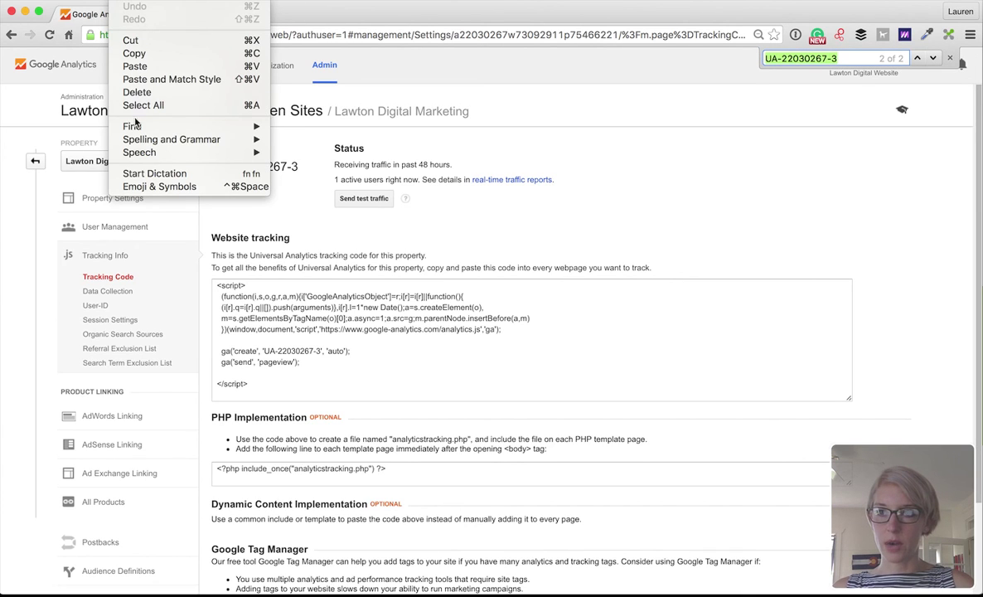
mouse_move(131, 129)
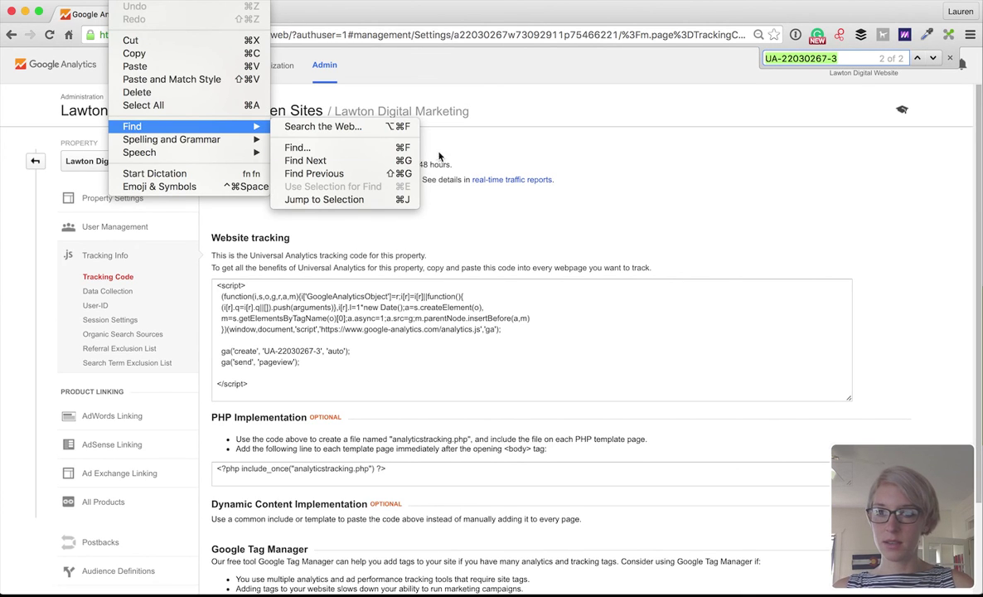
left_click(406, 147)
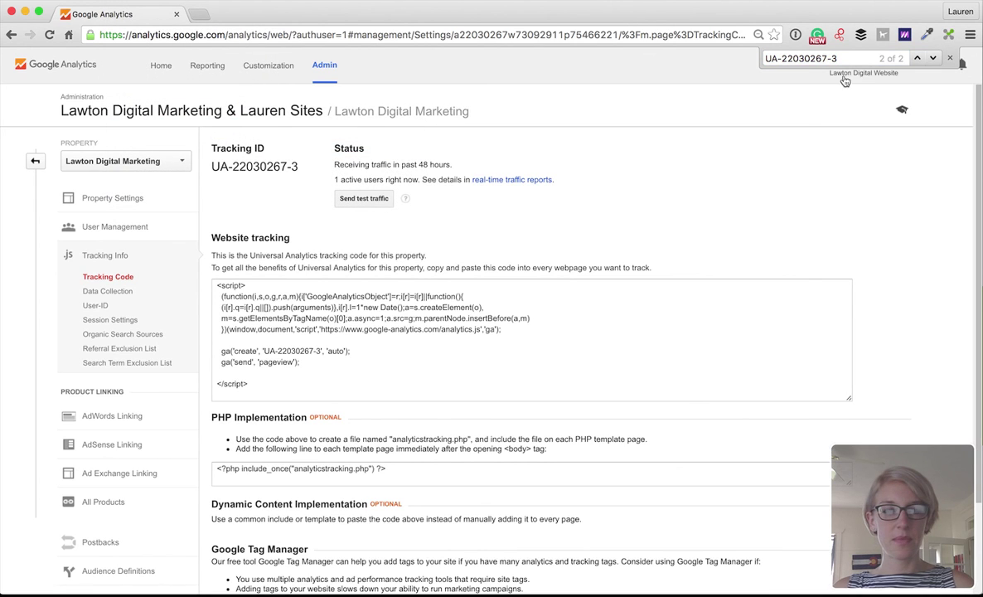
triple_click(786, 57)
key("BackSpace")
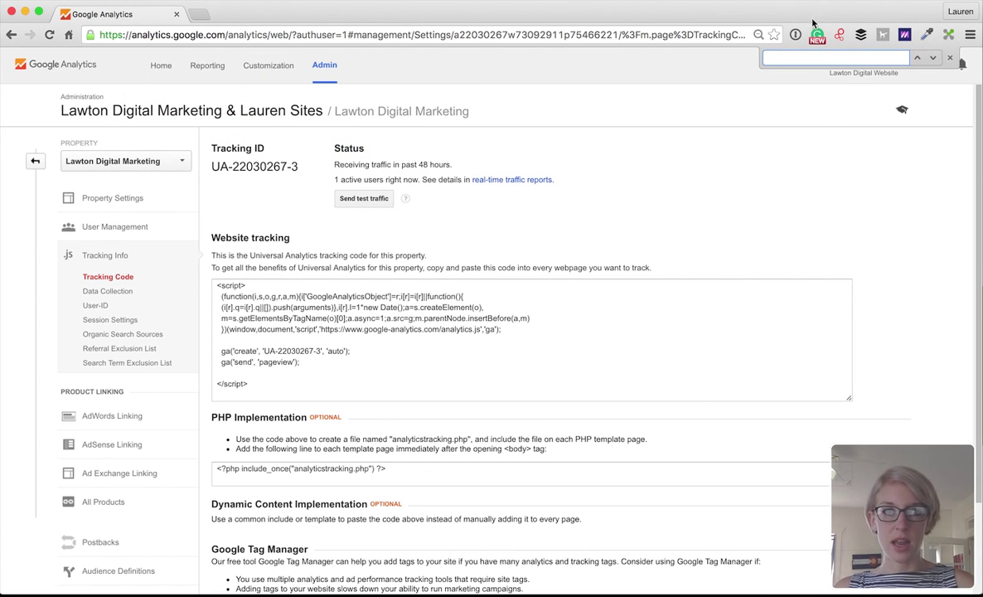
right_click(822, 60)
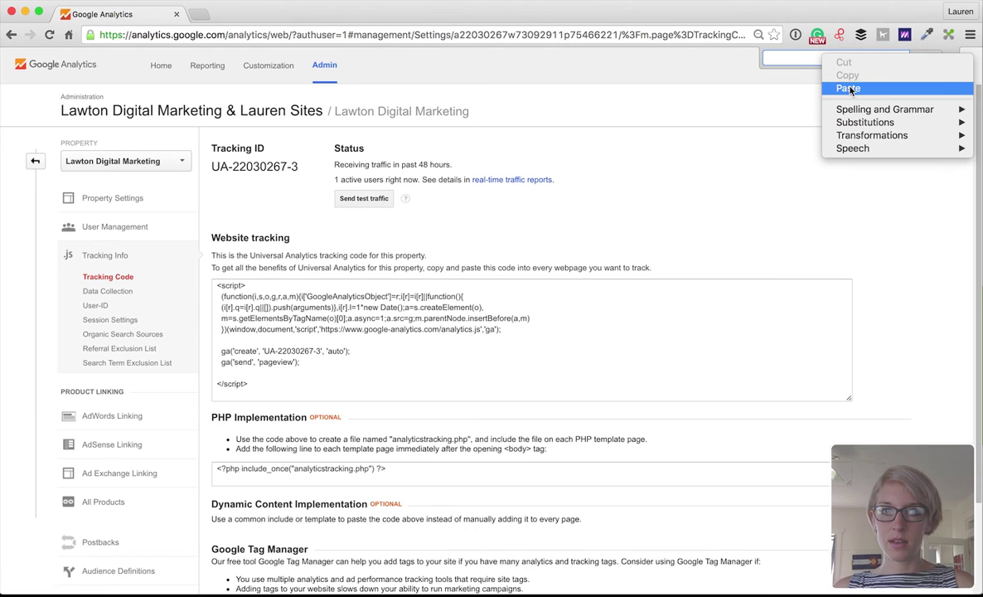
left_click(846, 88)
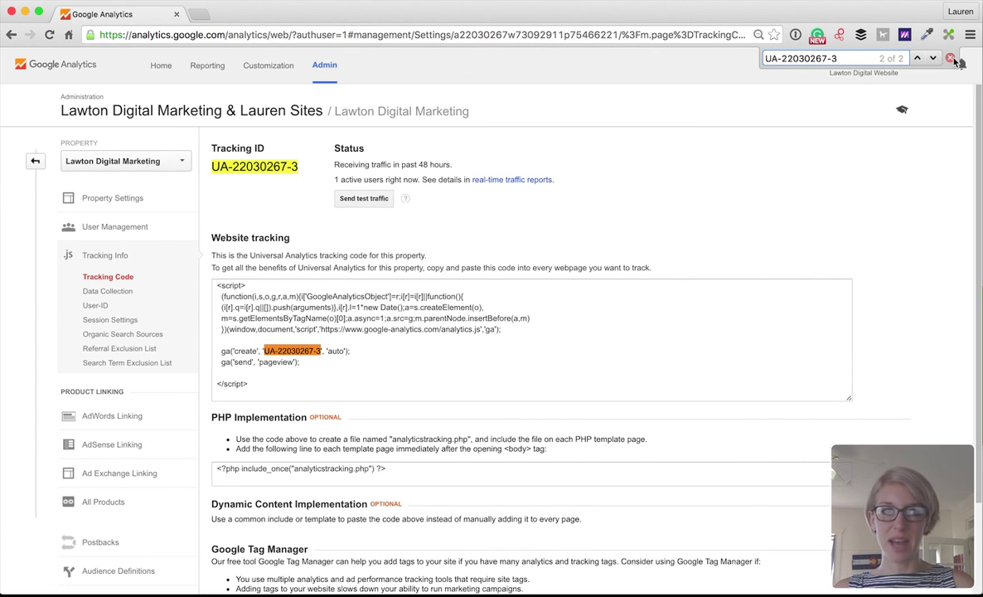
key("Escape")
Highlight the Web Property ID in Tag Assistant on the Lawton Digital About page and return to the Google Analytics Tracking Code page to compare
key("ctrl+Up")
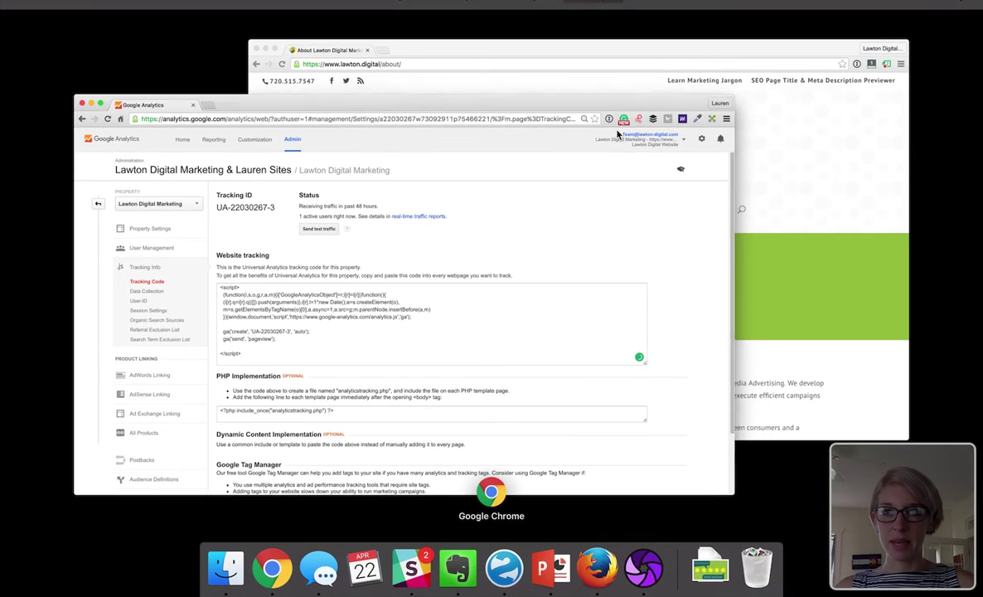
left_click(597, 92)
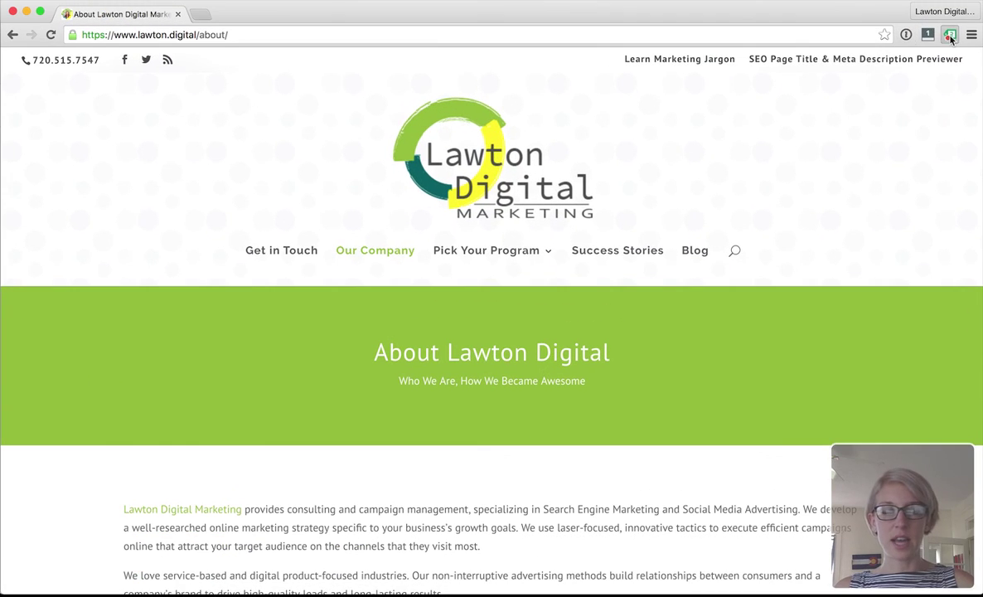
left_click(949, 35)
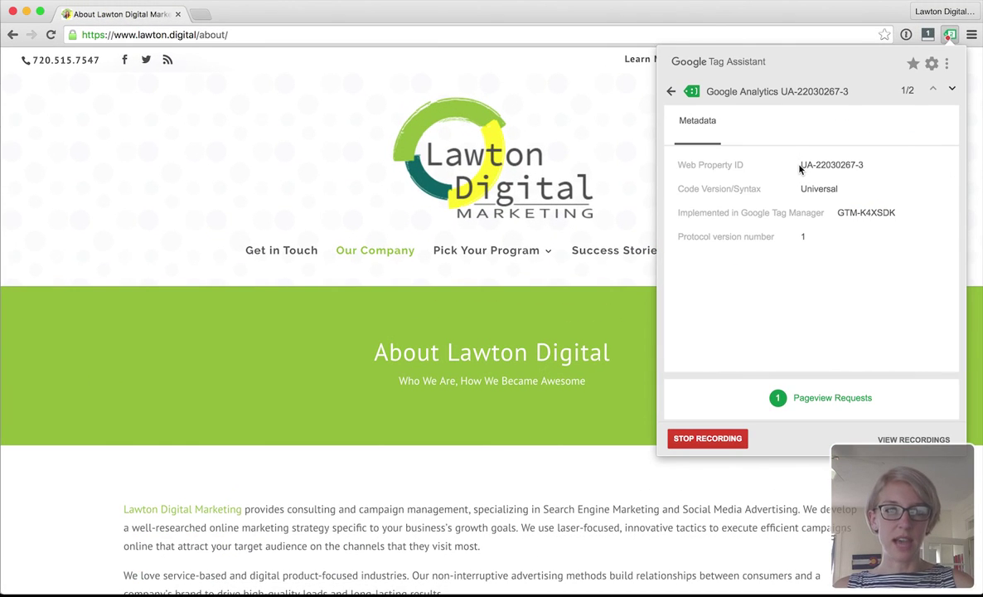
left_click_drag(800, 165, 864, 165)
key("ctrl+Up")
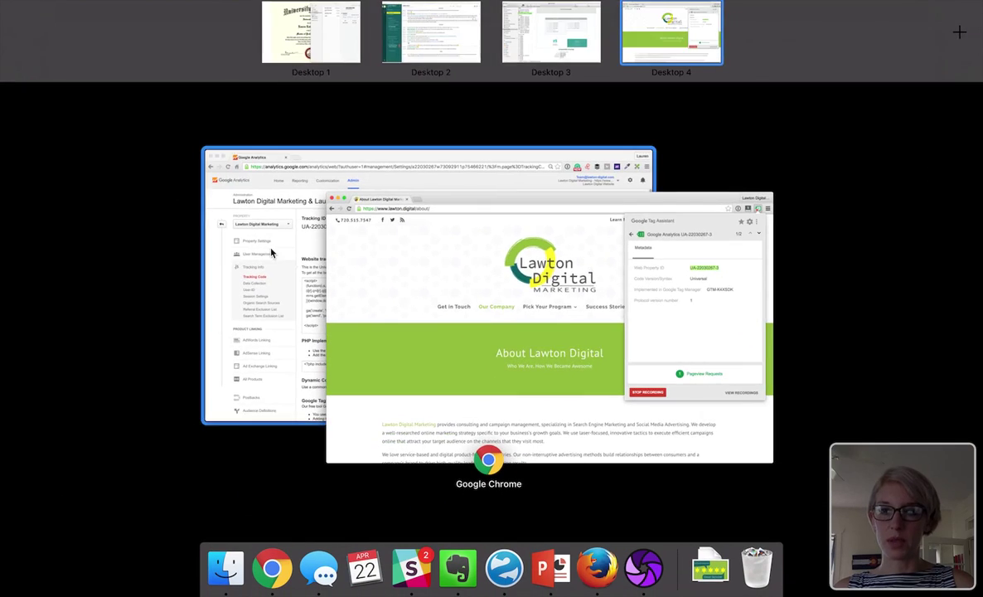
left_click(250, 229)
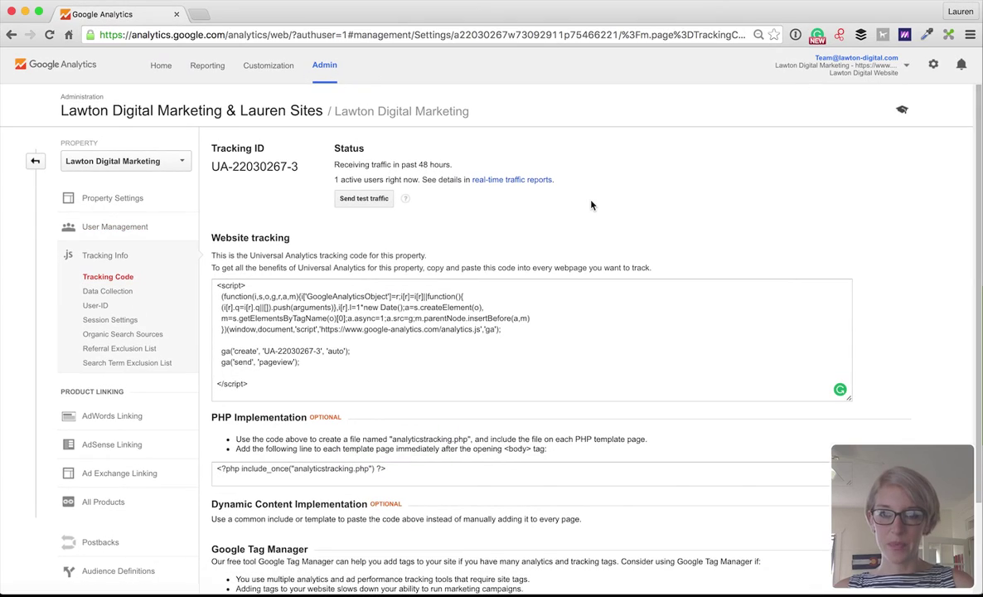